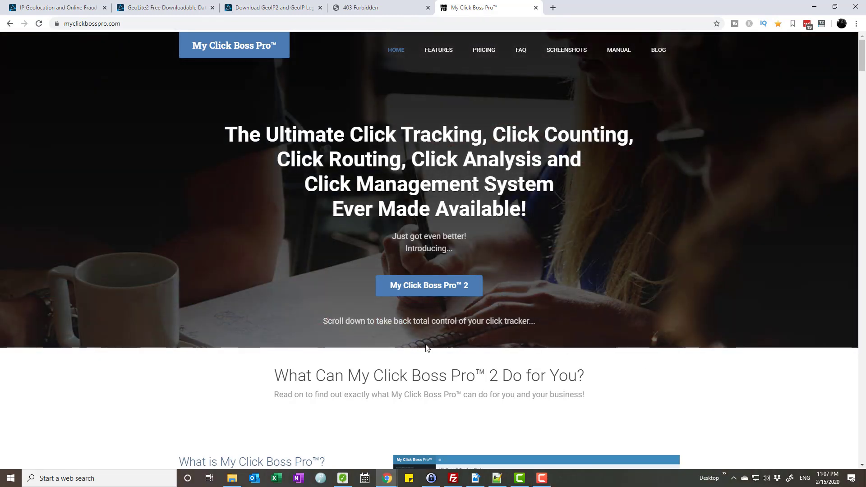
Step: Open the demo.myclickbosspro.com folder on drive D and select installation-manual.pdf
click(233, 481)
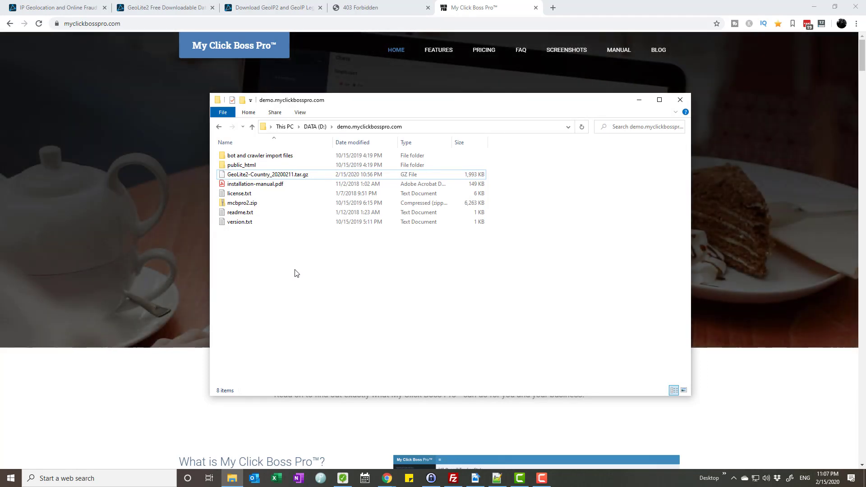
click(259, 186)
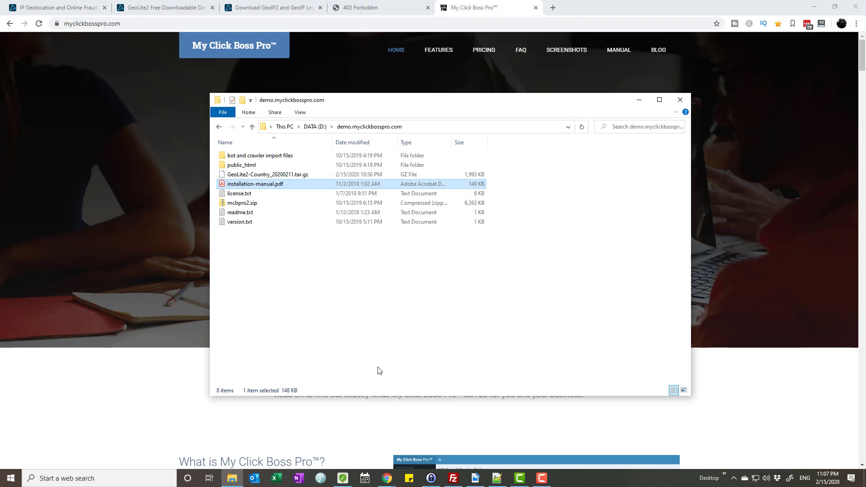
Step: Scroll the installation manual down to the GEO IP Location Services Supported section
click(474, 481)
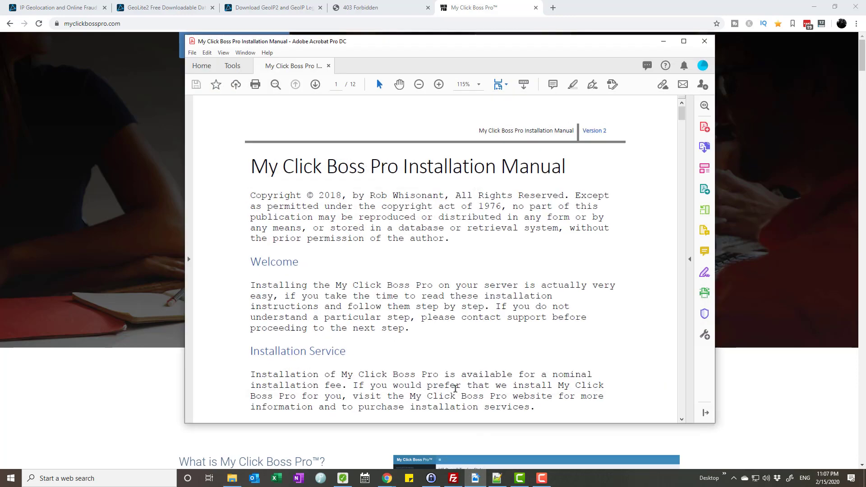
scroll(437, 238, down, 6)
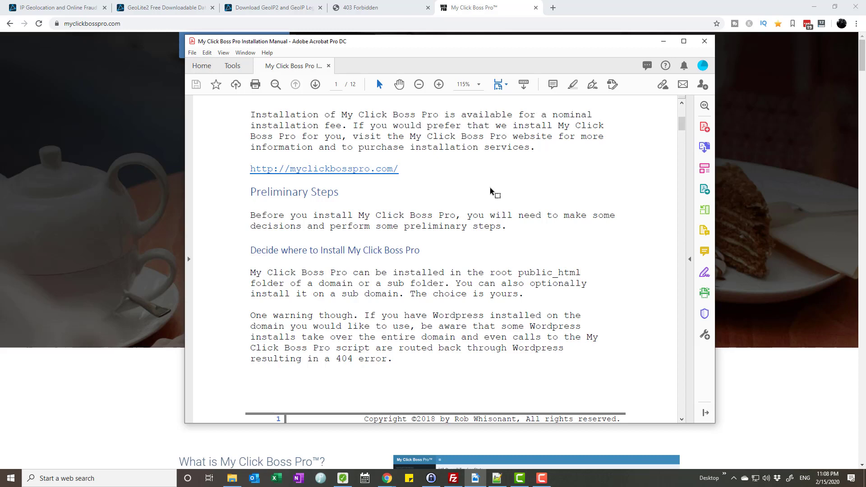
scroll(515, 220, down, 1)
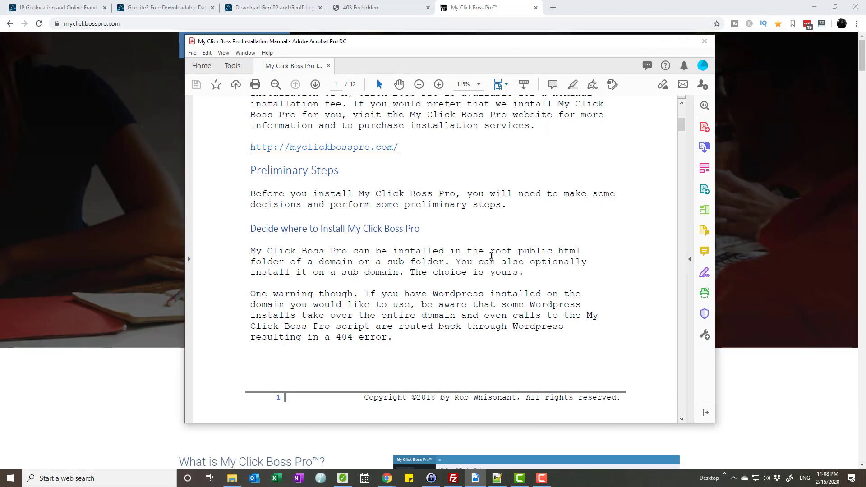
scroll(505, 311, down, 3)
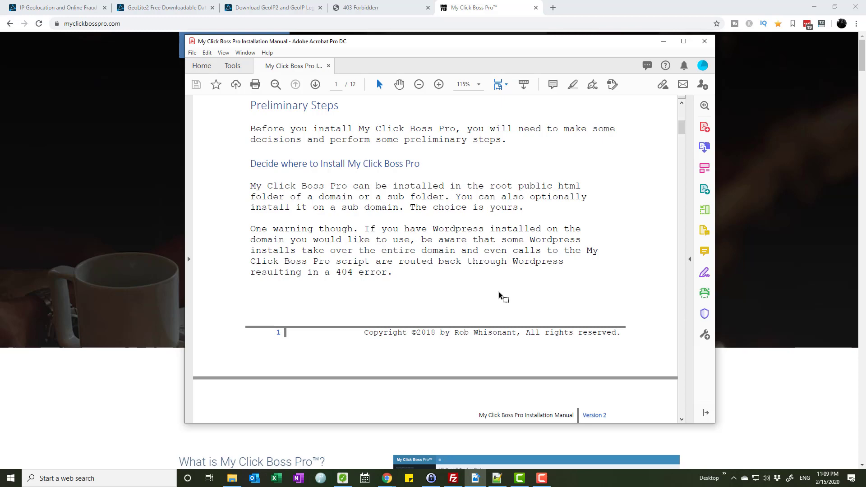
scroll(499, 298, down, 3)
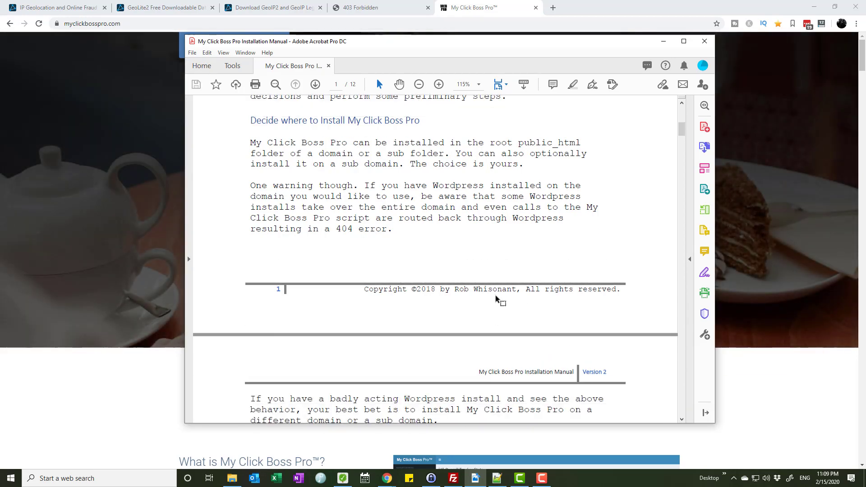
scroll(496, 300, down, 5)
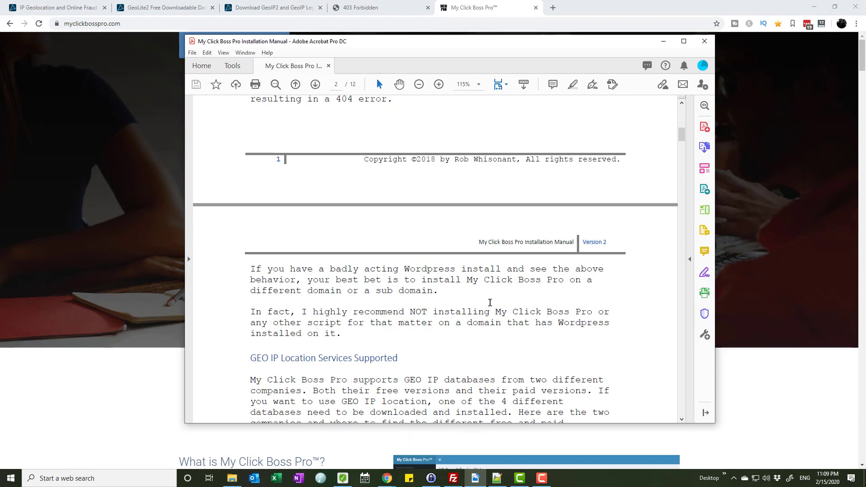
scroll(489, 305, down, 1)
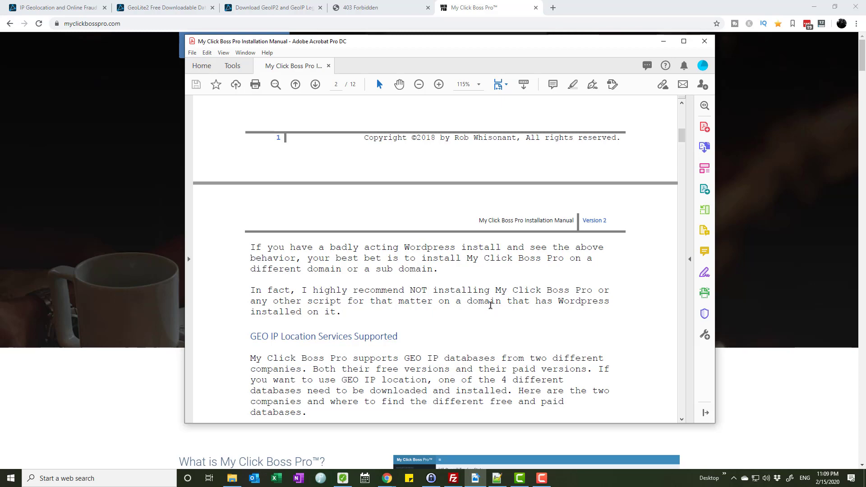
scroll(518, 181, down, 3)
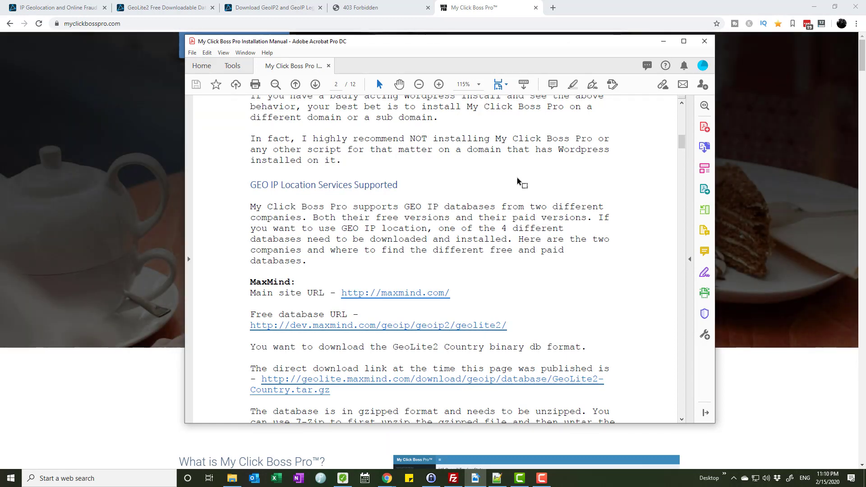
scroll(428, 226, down, 3)
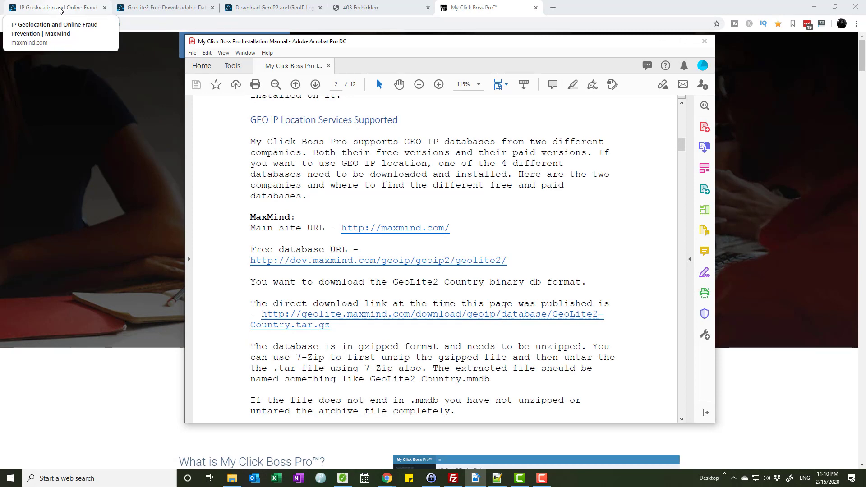
Step: Go through the MaxMind and GeoLite2 pages to the GeoIP2 downloads page's GeoLite2 Country rows
click(59, 9)
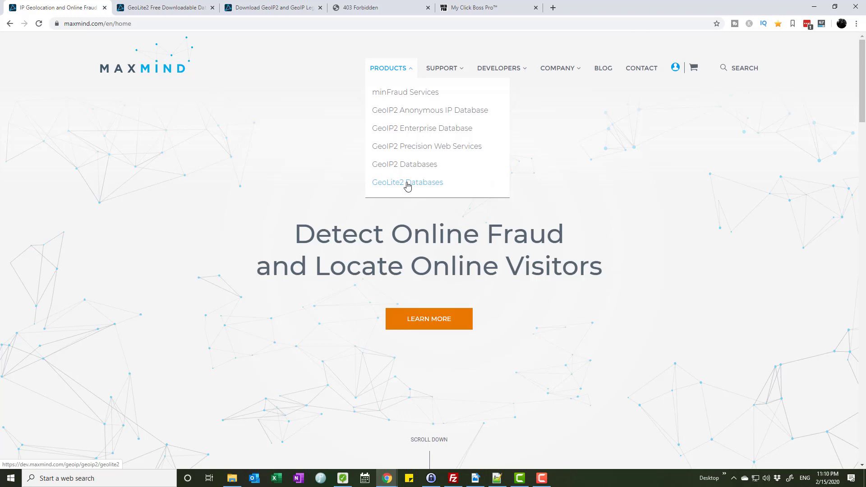
click(169, 10)
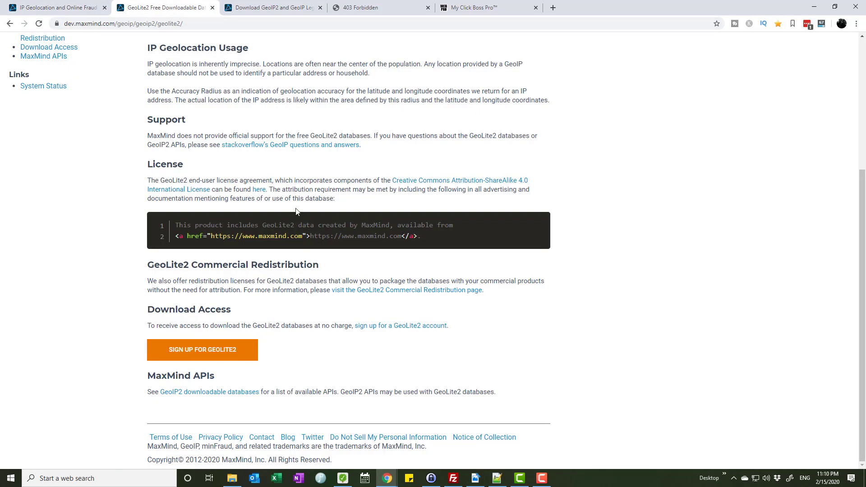
scroll(385, 208, up, 5)
scroll(385, 208, down, 5)
click(263, 13)
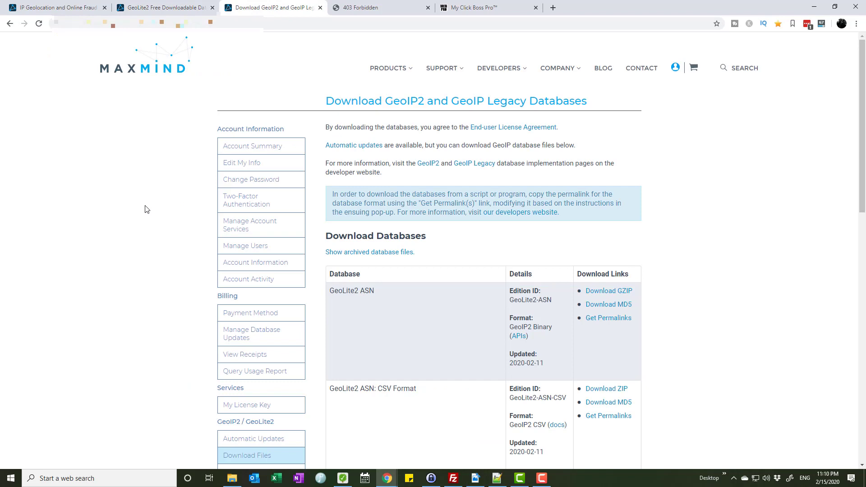
scroll(144, 209, down, 3)
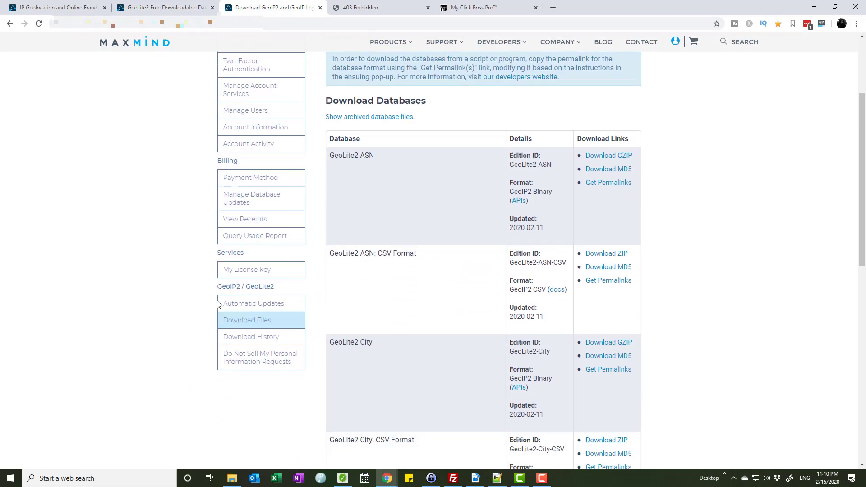
scroll(474, 281, down, 5)
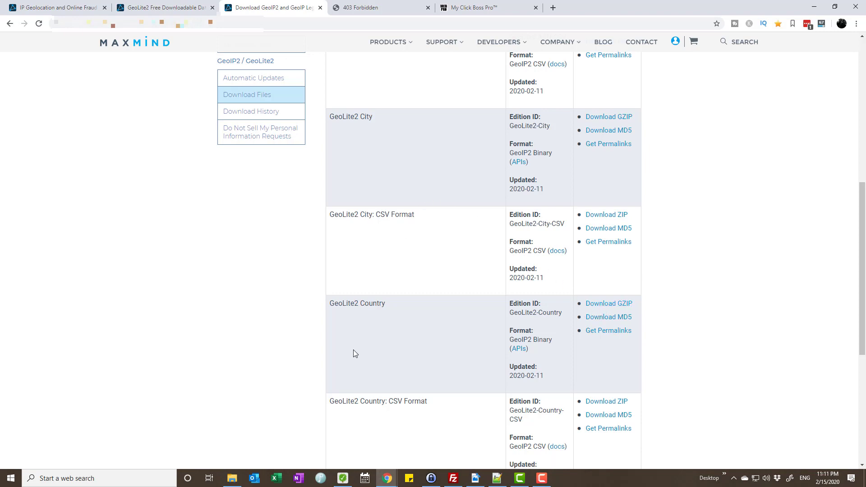
Step: Extract GeoLite2-Country_20200211.tar.gz in place with 7-Zip Extract Here
mouse_move(230, 482)
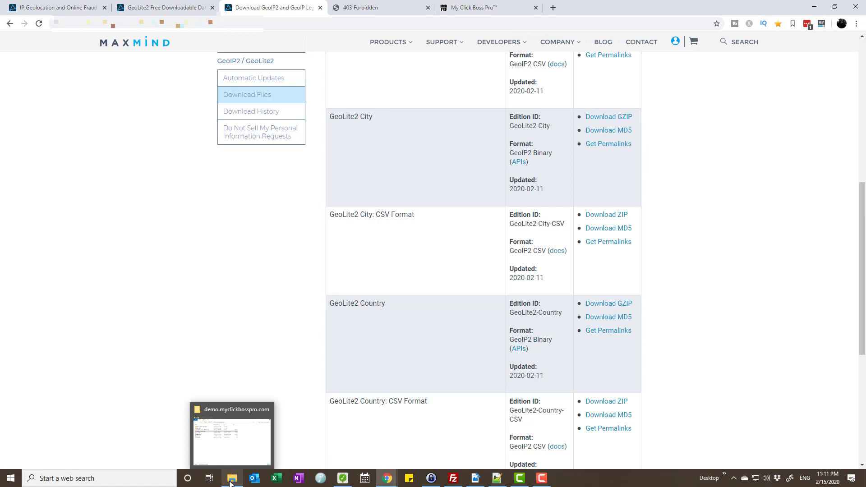
click(232, 482)
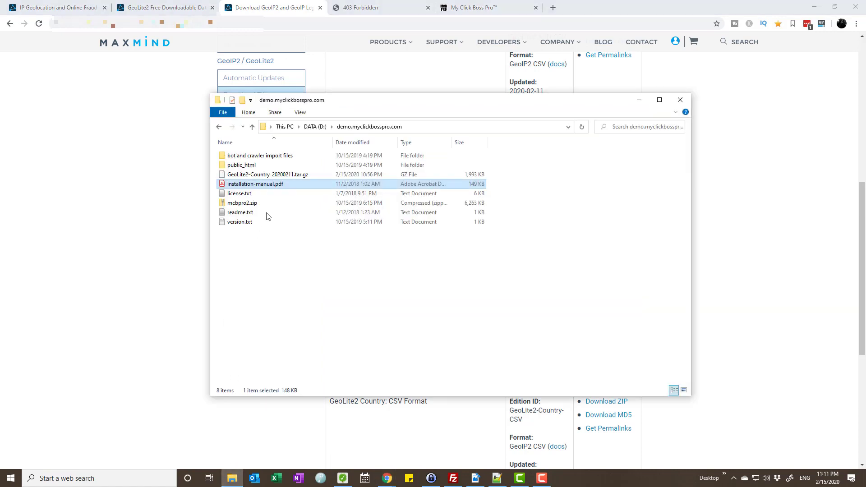
click(292, 177)
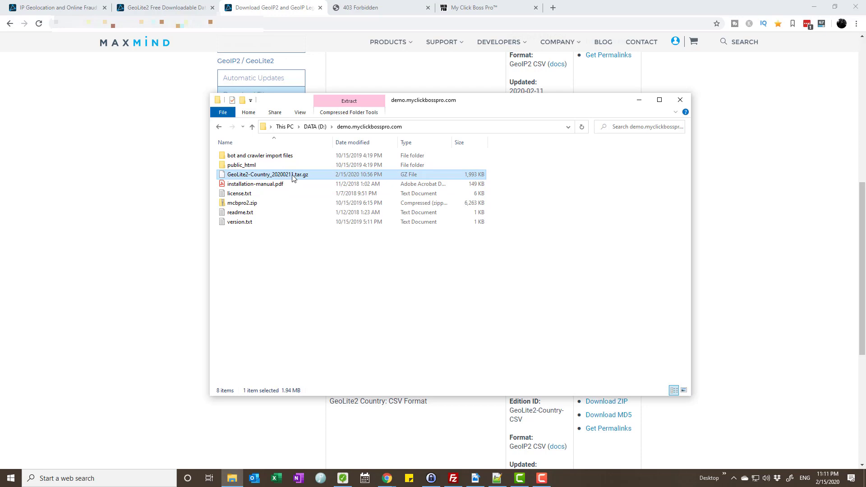
right_click(292, 177)
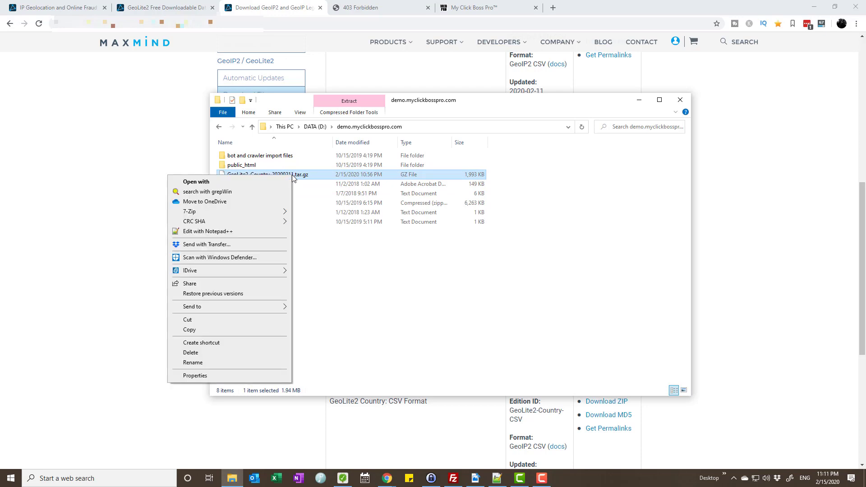
mouse_move(273, 212)
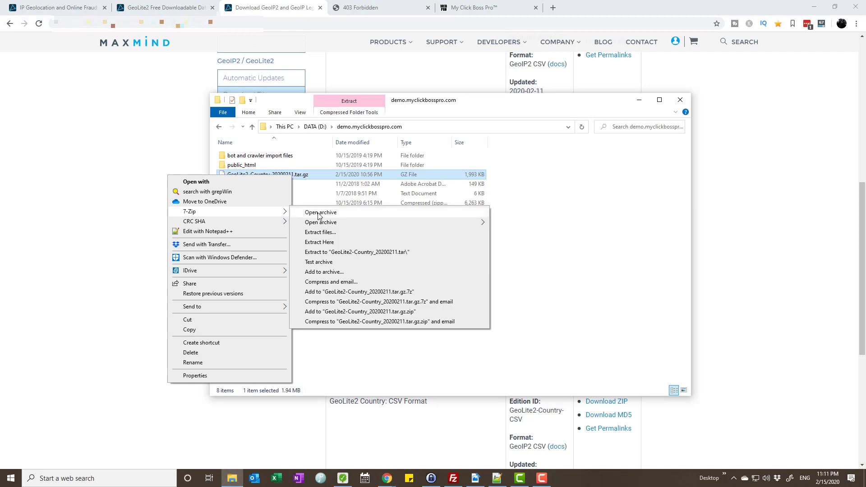
click(324, 250)
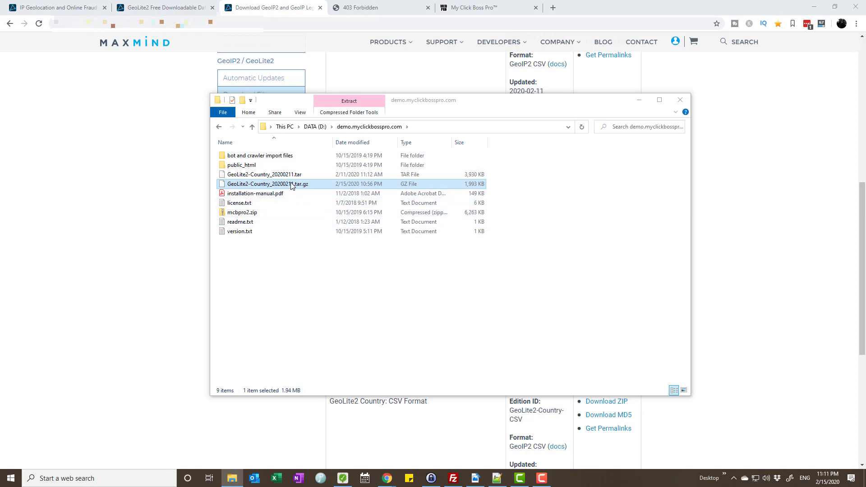
Step: Extract the resulting .tar with 7-Zip into a GeoLite2-Country_20200211 folder
click(293, 175)
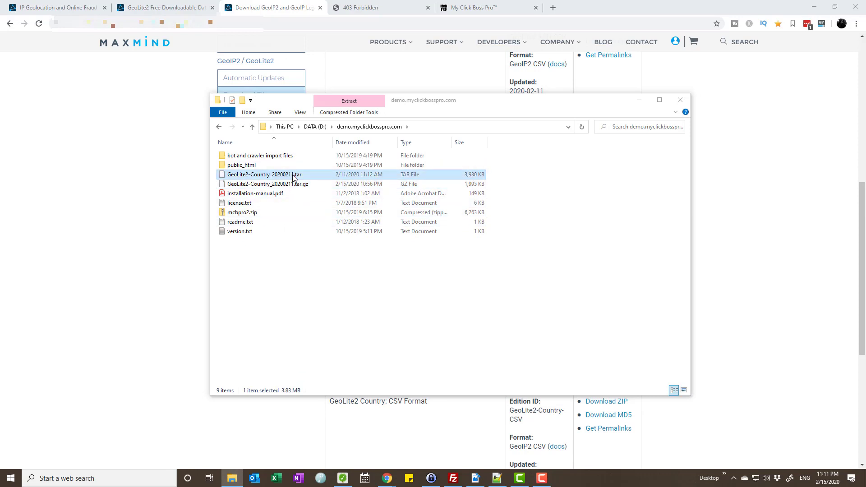
right_click(293, 176)
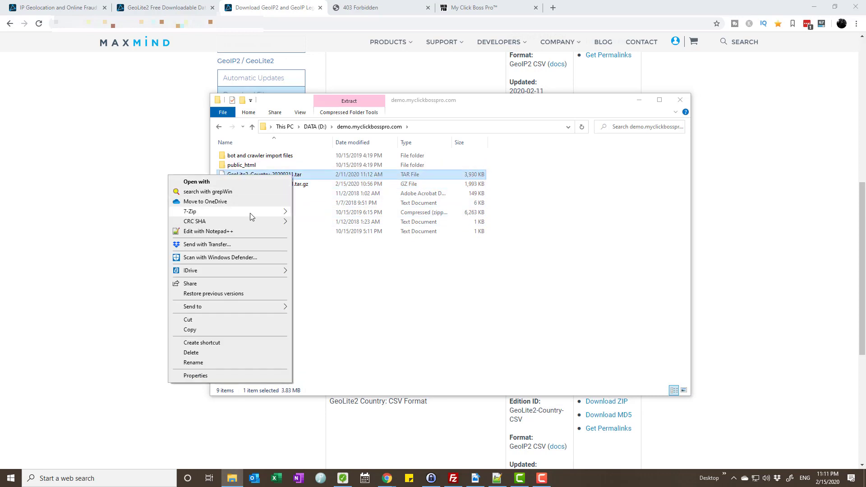
mouse_move(253, 217)
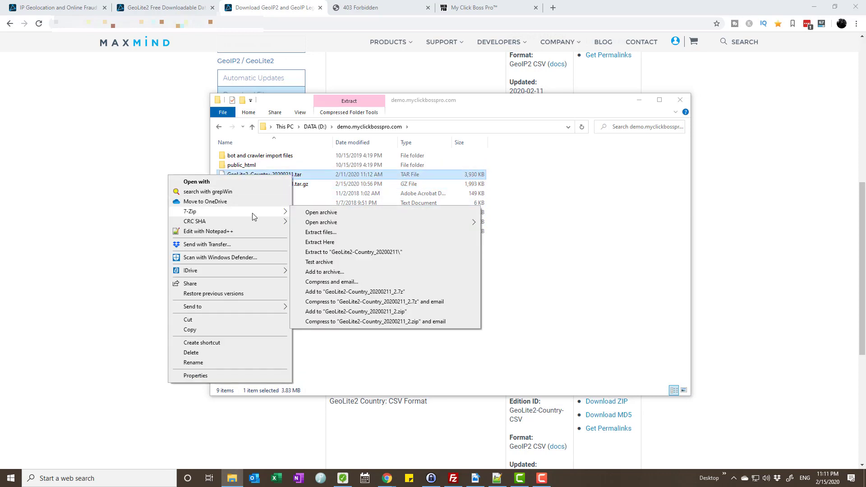
click(319, 233)
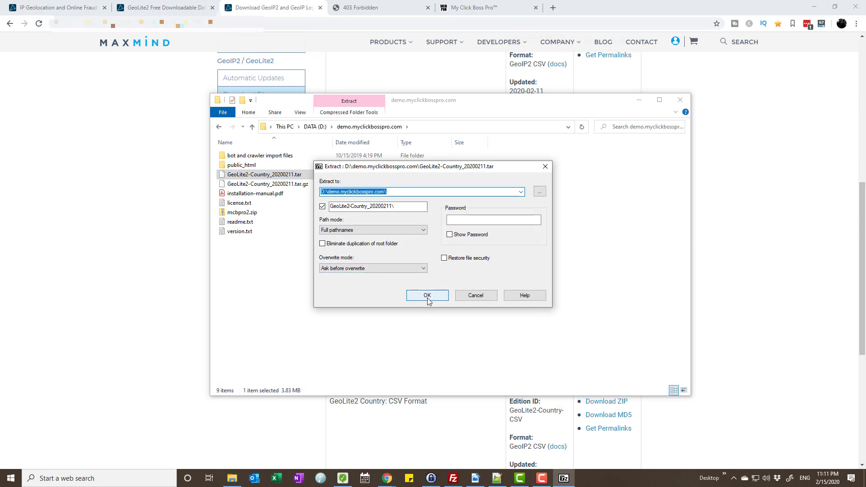
click(427, 296)
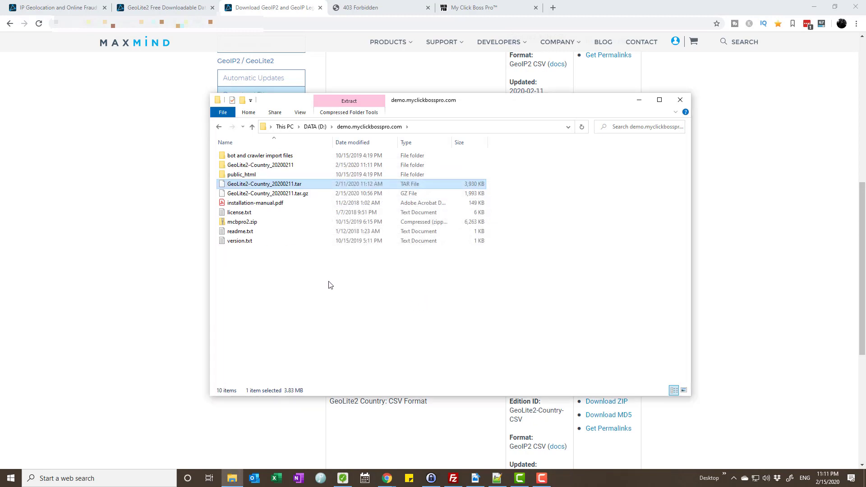
Step: Locate GeoLite2-Country.mmdb in the extracted folders, briefly checking Notepad++ before returning
double_click(264, 165)
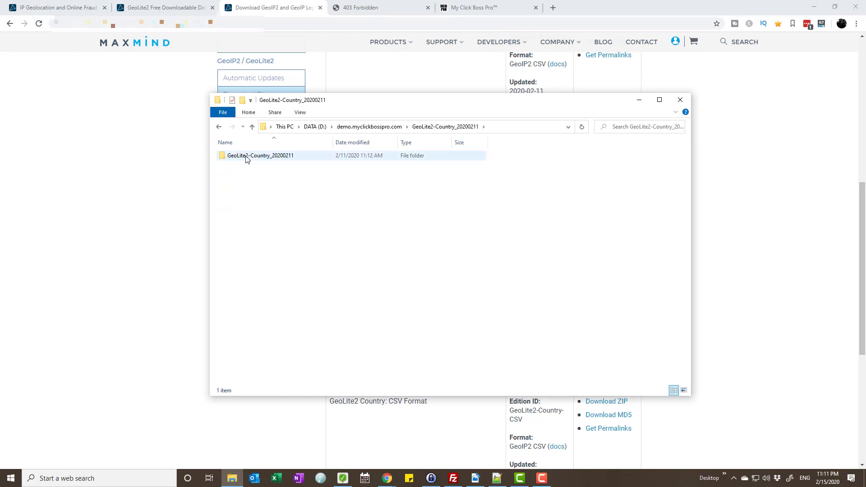
double_click(247, 157)
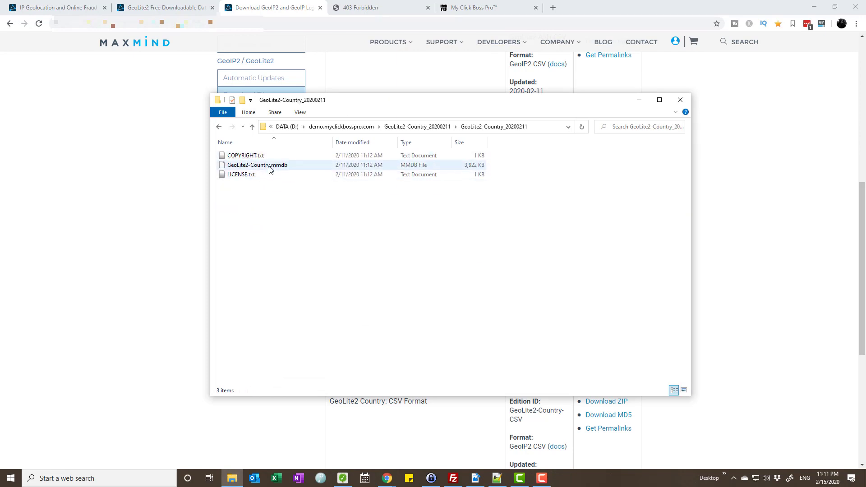
click(266, 167)
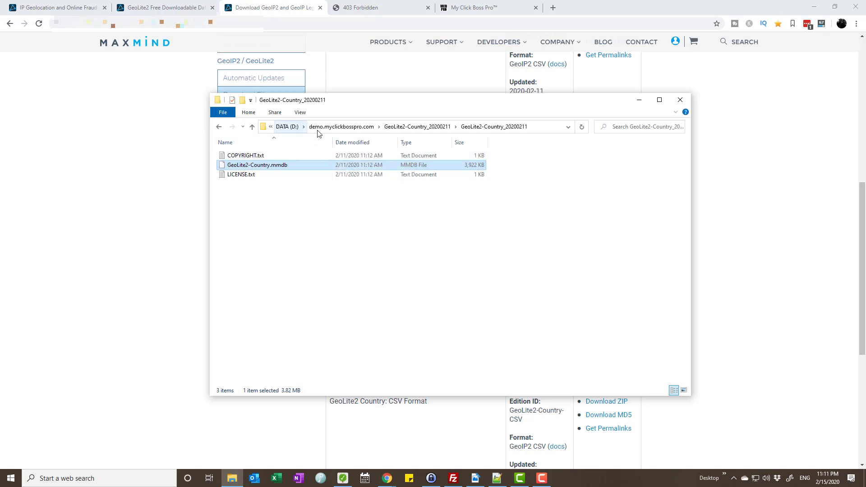
click(341, 128)
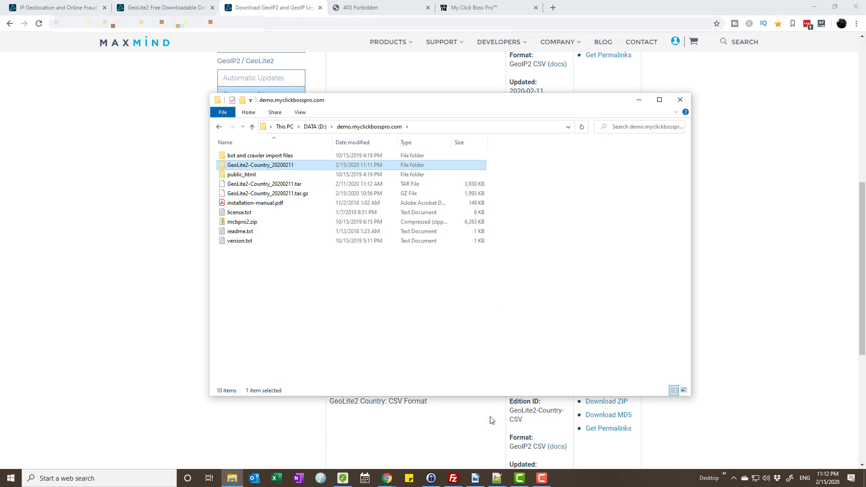
click(497, 478)
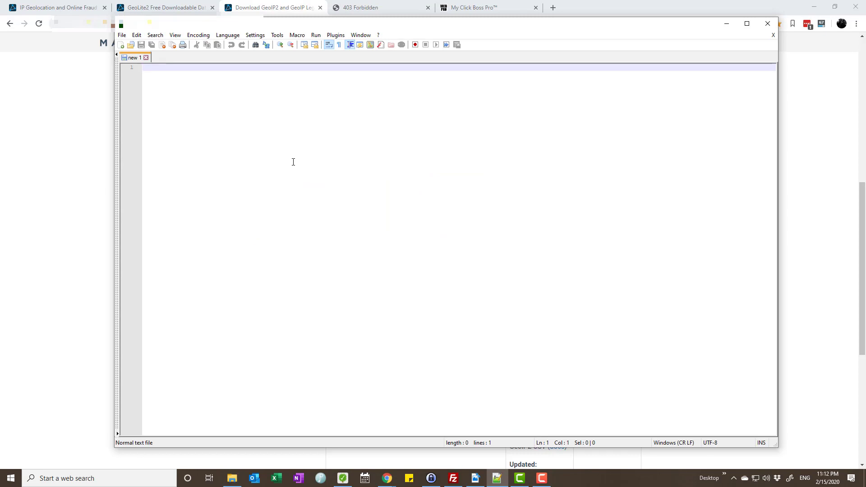
click(735, 23)
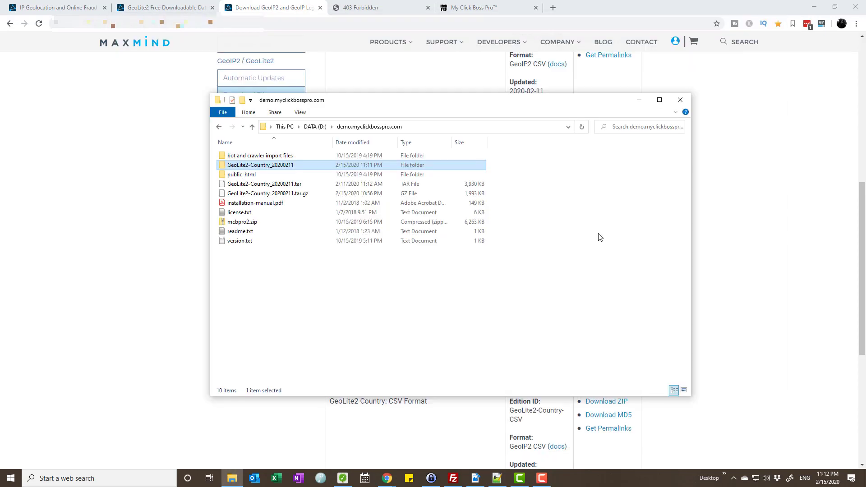
Step: Copy GeoLite2-Country.mmdb from the inner GeoLite2-Country_20200211 folder
double_click(259, 165)
double_click(260, 157)
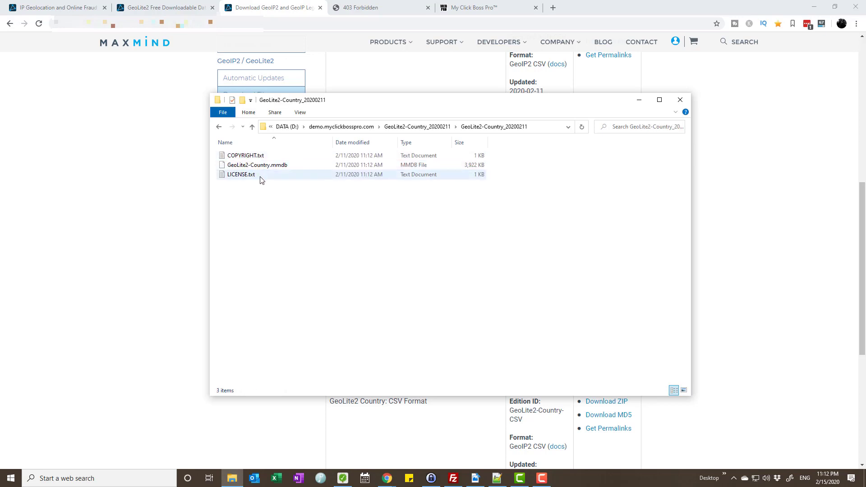
click(257, 165)
right_click(261, 165)
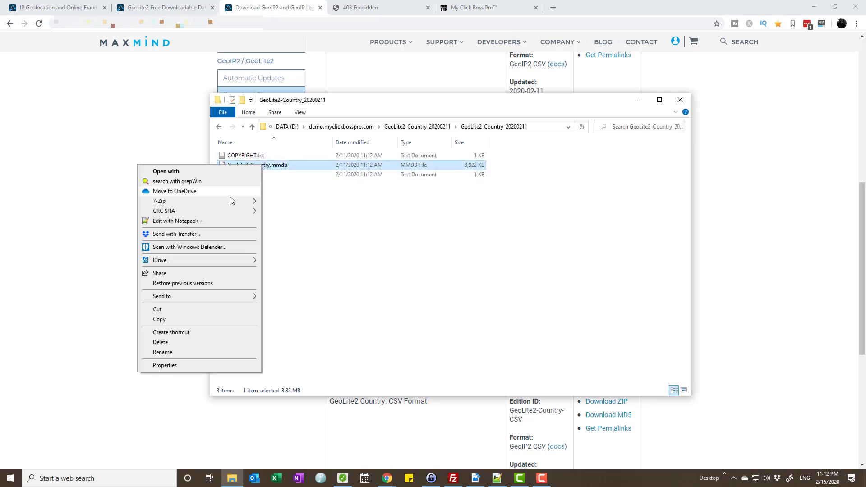
click(178, 320)
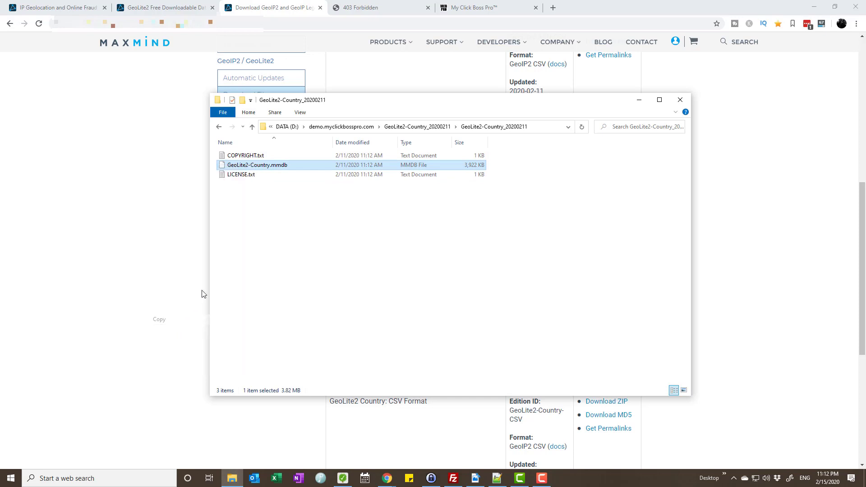
Step: Navigate to the site's public_html\admin folder
click(348, 126)
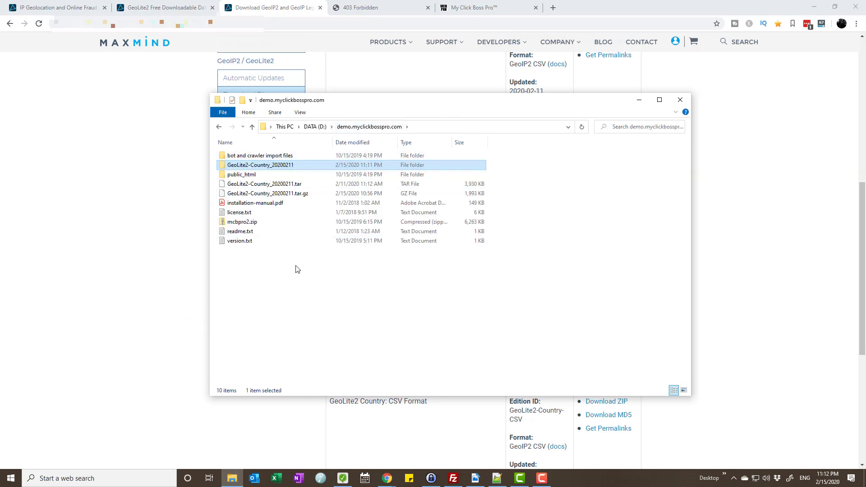
double_click(247, 176)
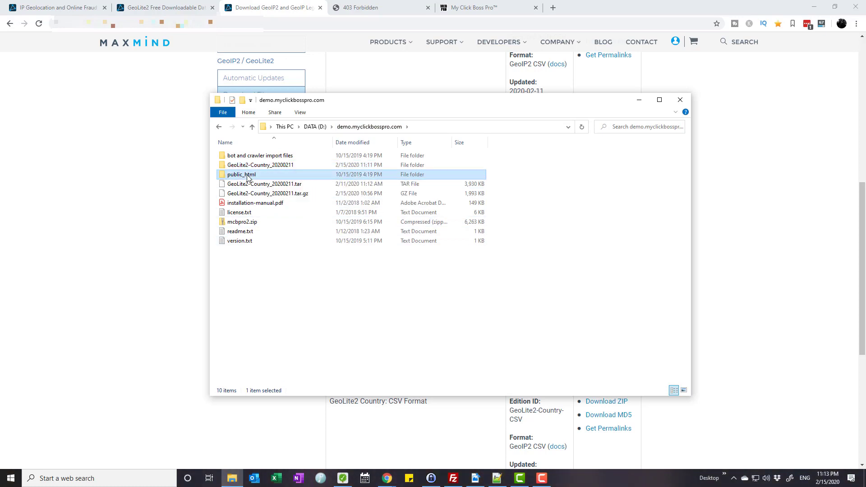
double_click(242, 156)
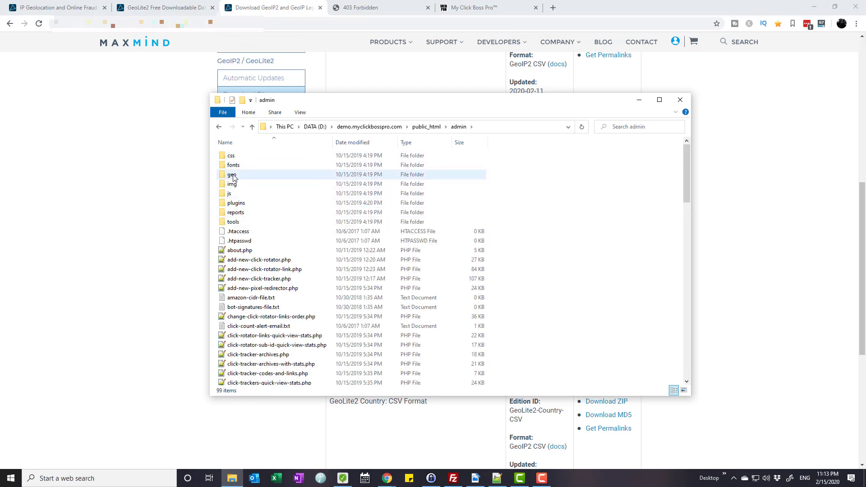
Step: Paste GeoLite2-Country.mmdb into public_html\admin\geo and go back up to the site root
double_click(231, 175)
right_click(279, 228)
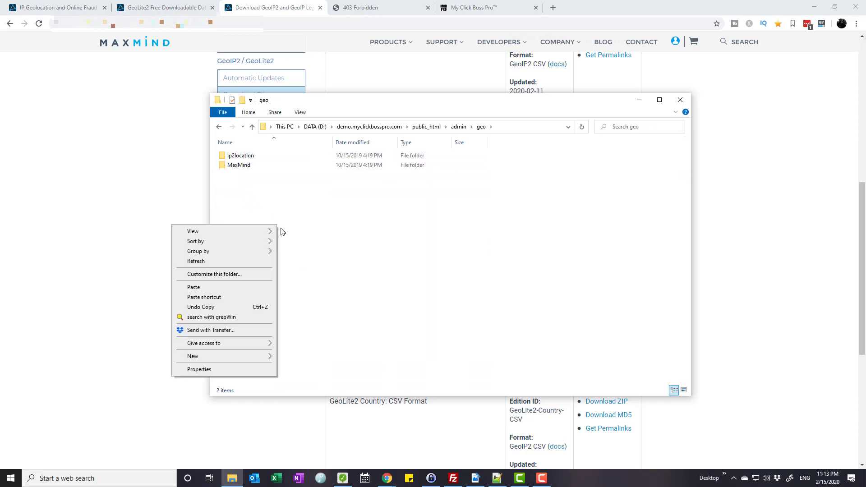
click(233, 288)
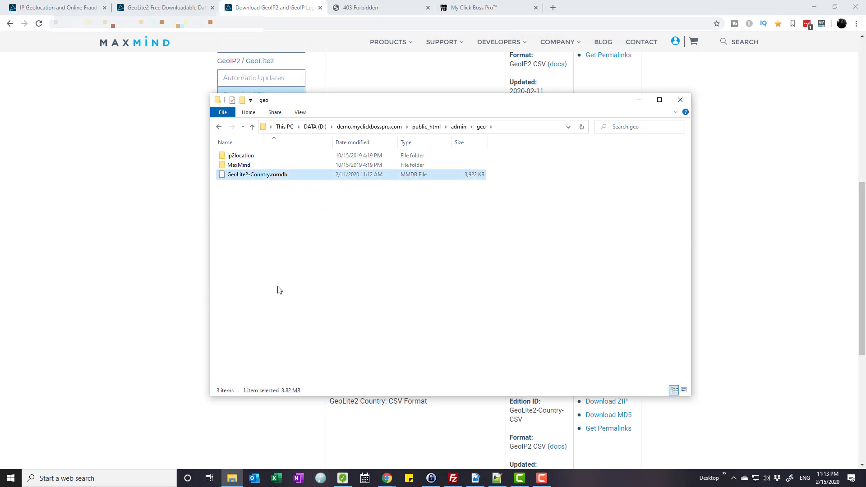
click(294, 239)
key(alt+Up)
key(alt+Up)
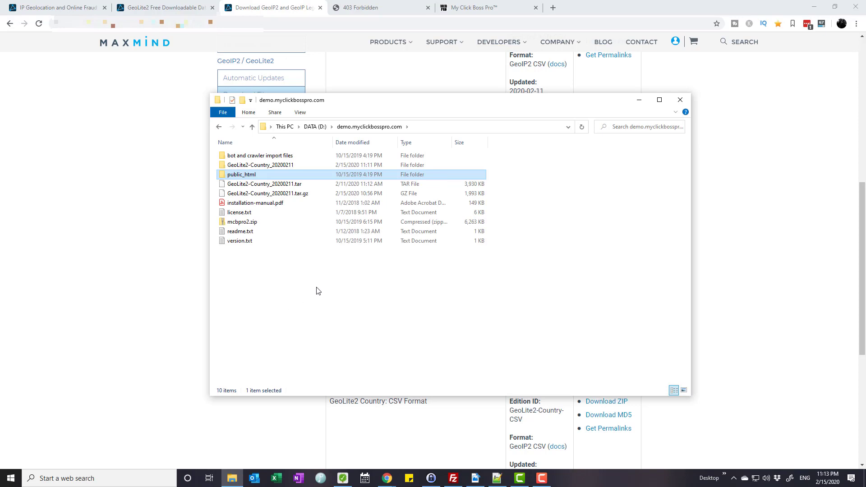
Step: Open public_html's install.inc.php in Notepad++
double_click(278, 177)
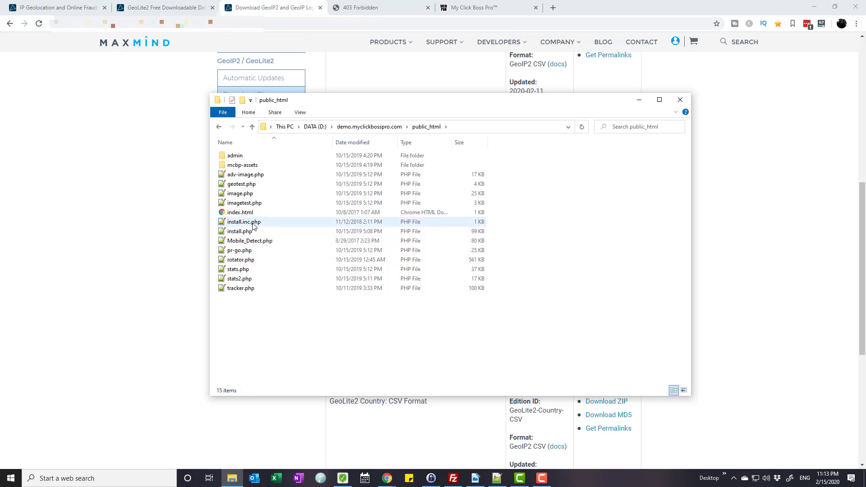
click(253, 225)
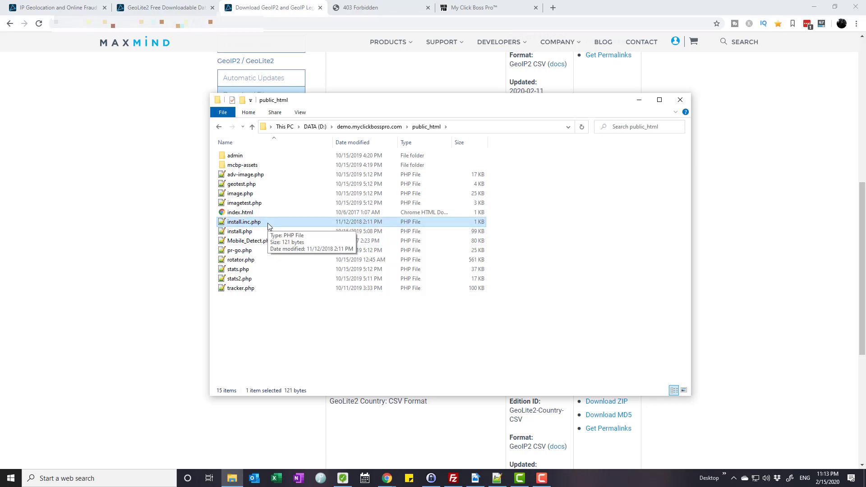
right_click(268, 224)
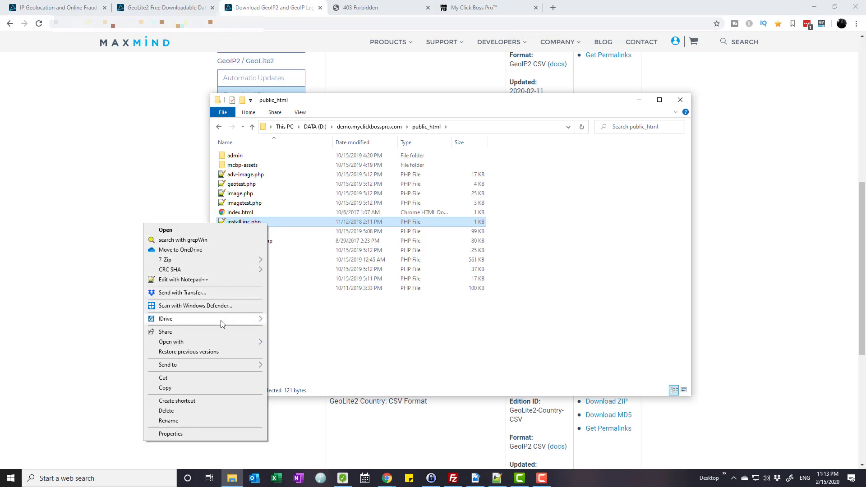
click(182, 279)
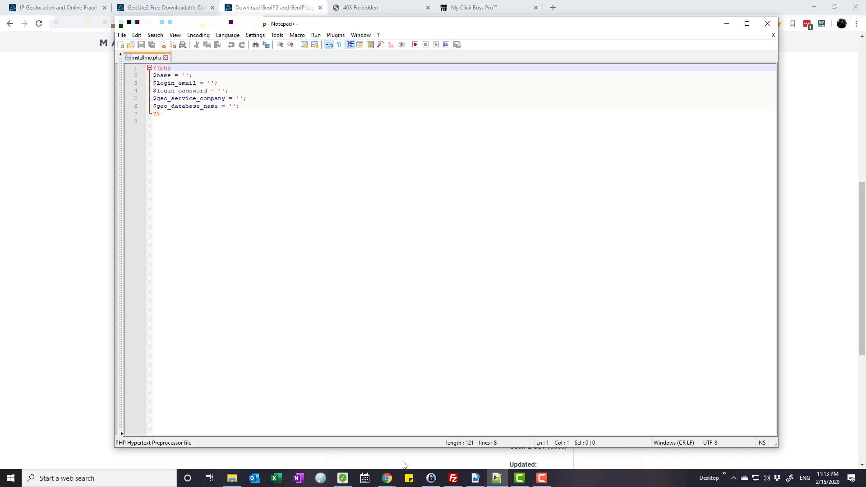
Step: Open admin's config.inc.php in Notepad++ as well
click(231, 477)
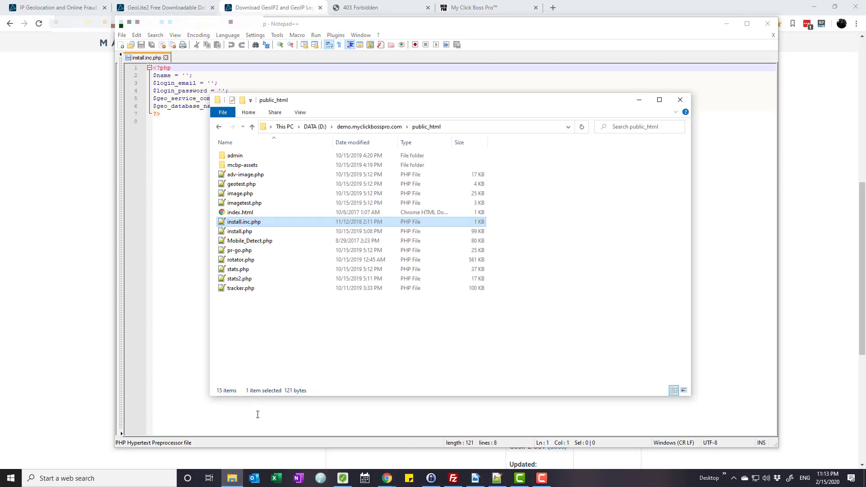
double_click(239, 156)
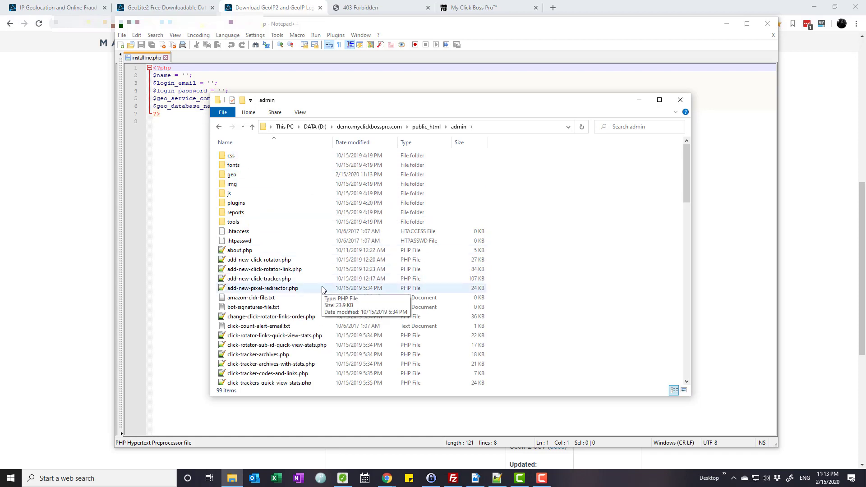
scroll(322, 289, down, 4)
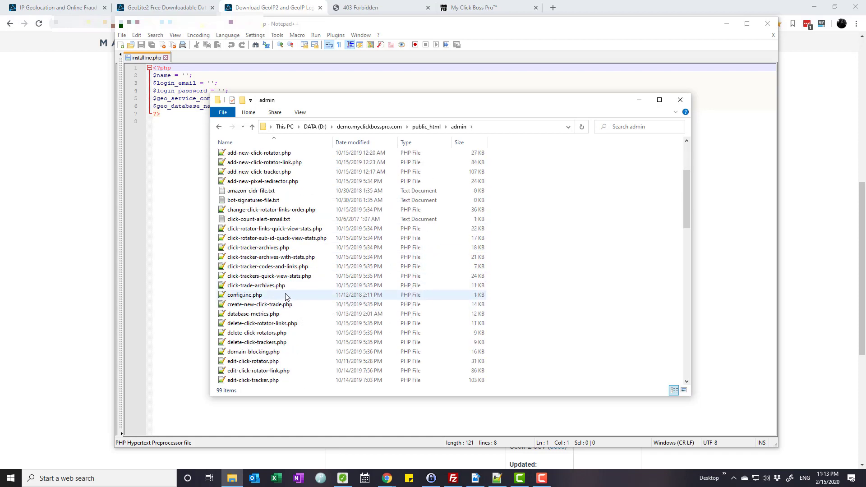
click(285, 296)
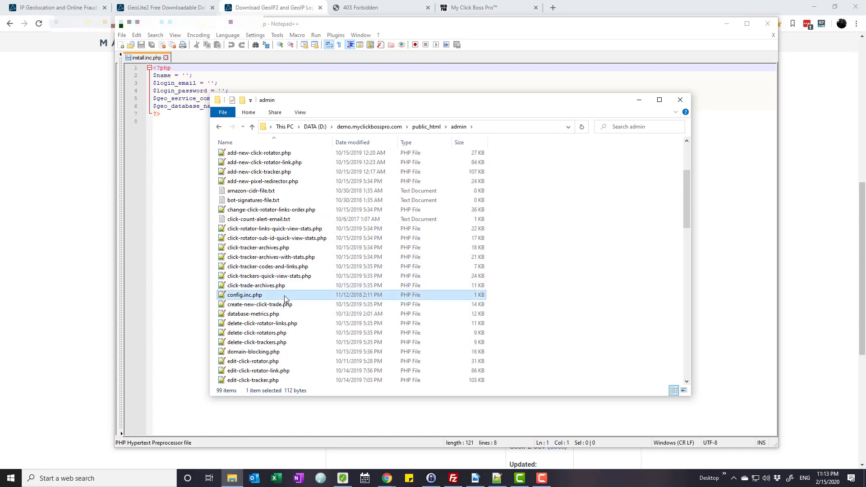
right_click(286, 296)
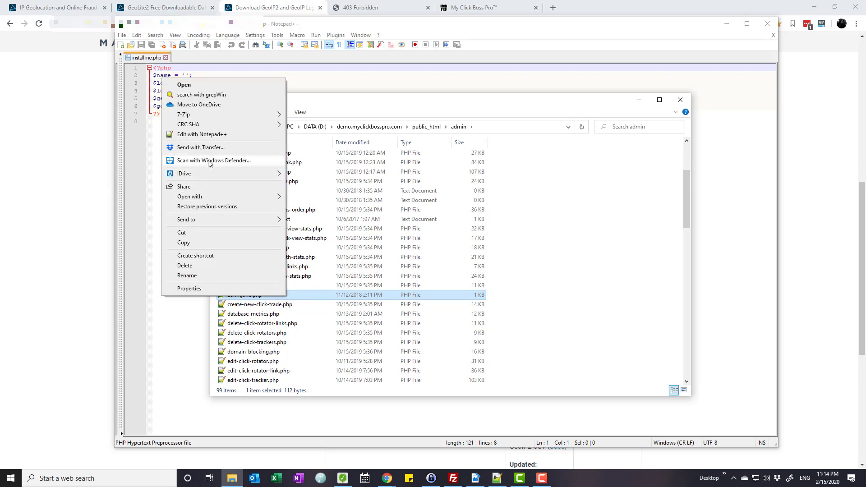
click(203, 135)
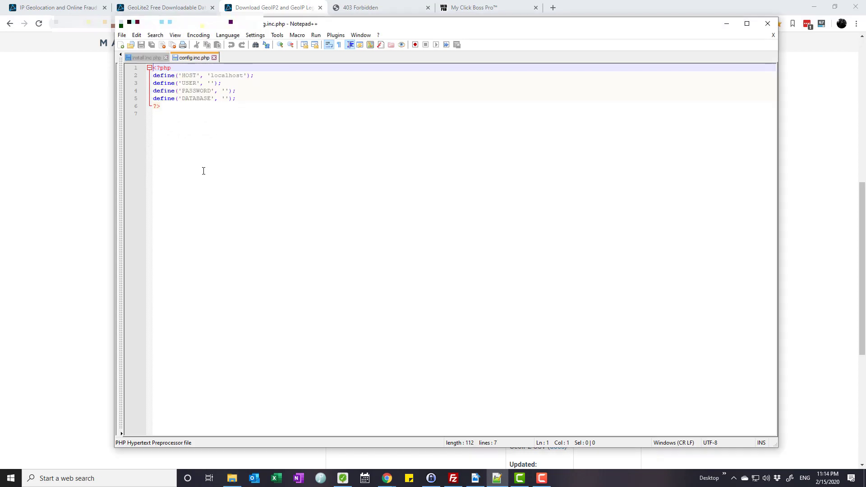
Step: Compare install.inc.php and config.inc.php, then show manual page 4's config.inc.php instructions
click(144, 58)
click(193, 58)
click(140, 60)
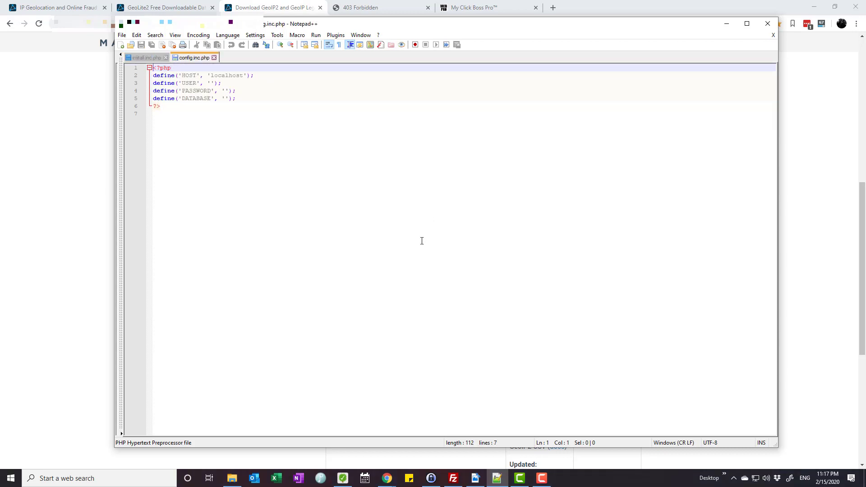
click(475, 478)
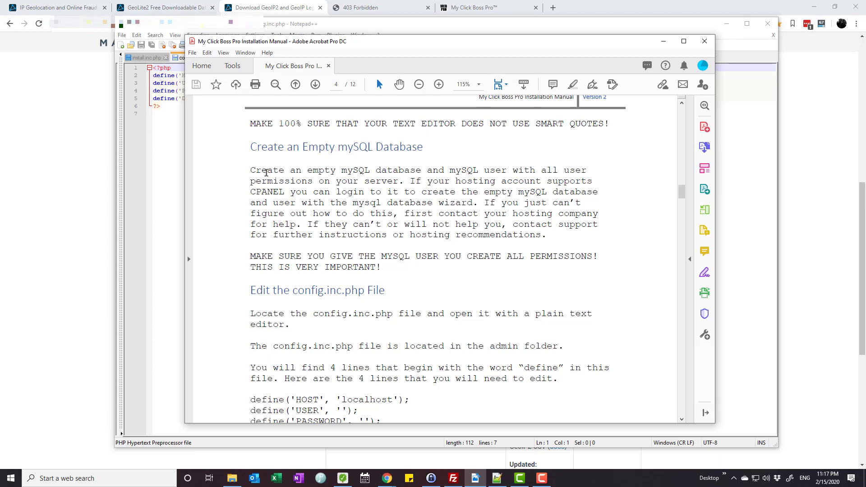
click(381, 8)
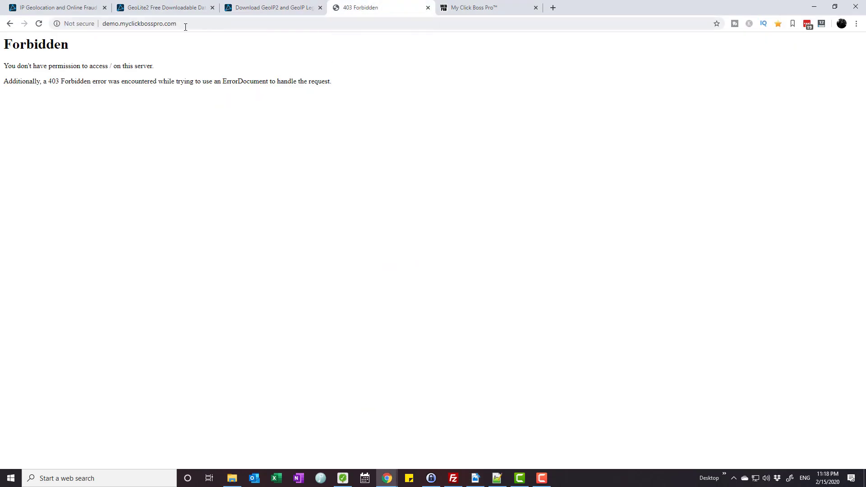
click(185, 27)
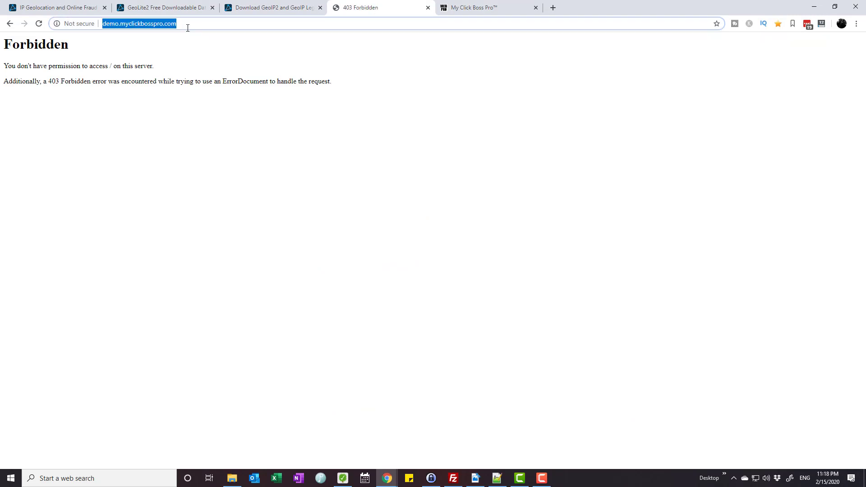
key(Home)
text(https)
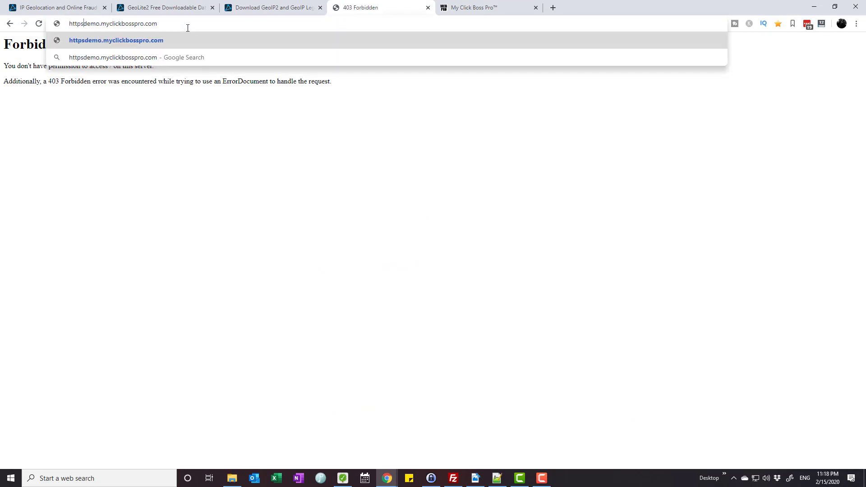
text(://)
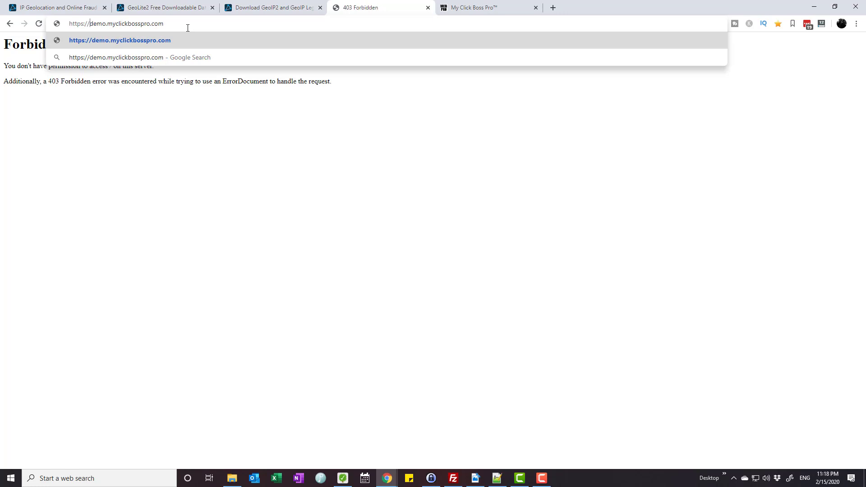
click(188, 28)
text(:2083)
key(Return)
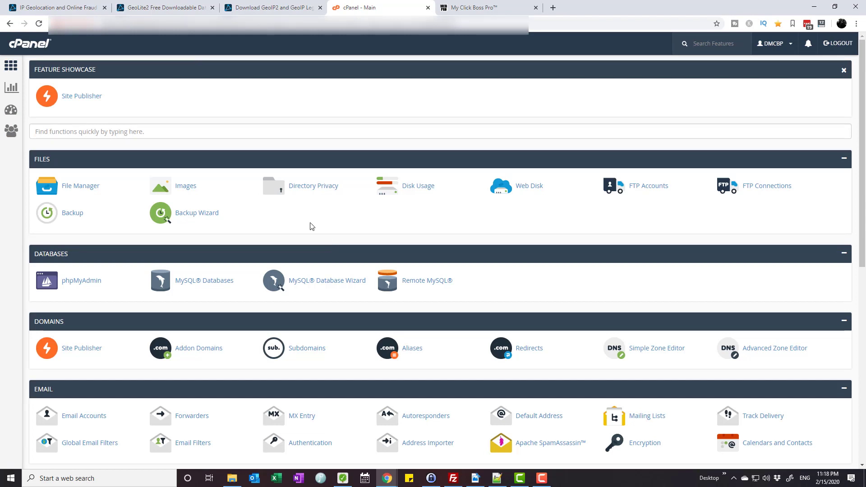
Step: Create database mcbpro (dmcbp_mcbpro) with the MySQL Database Wizard
click(323, 280)
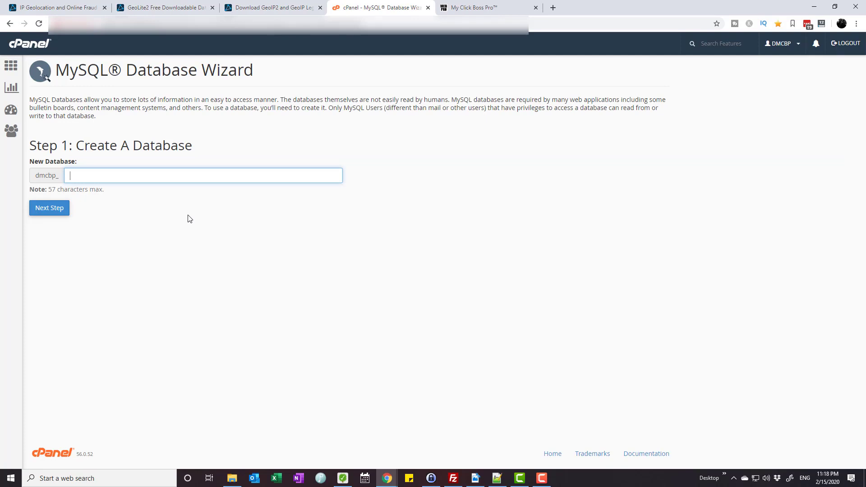
text(mcbpro)
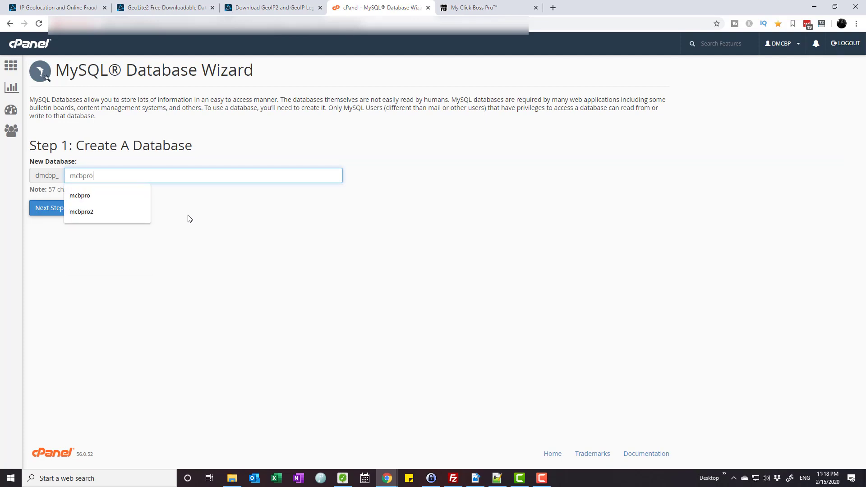
click(305, 225)
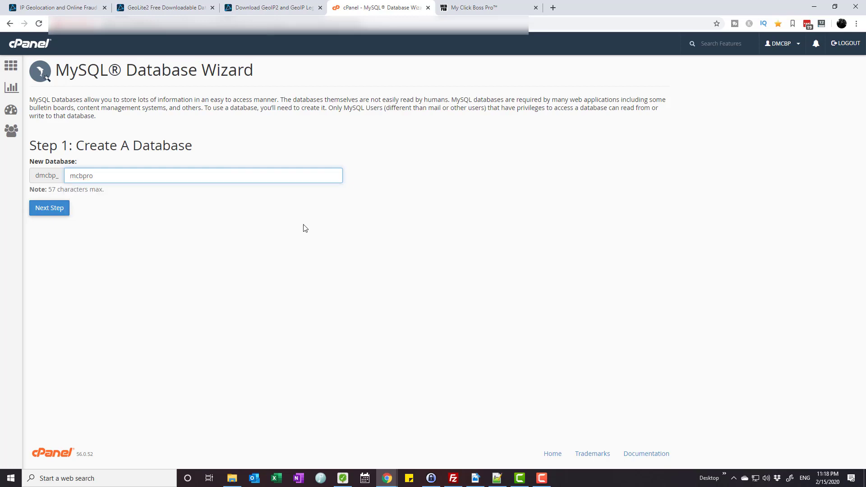
click(56, 210)
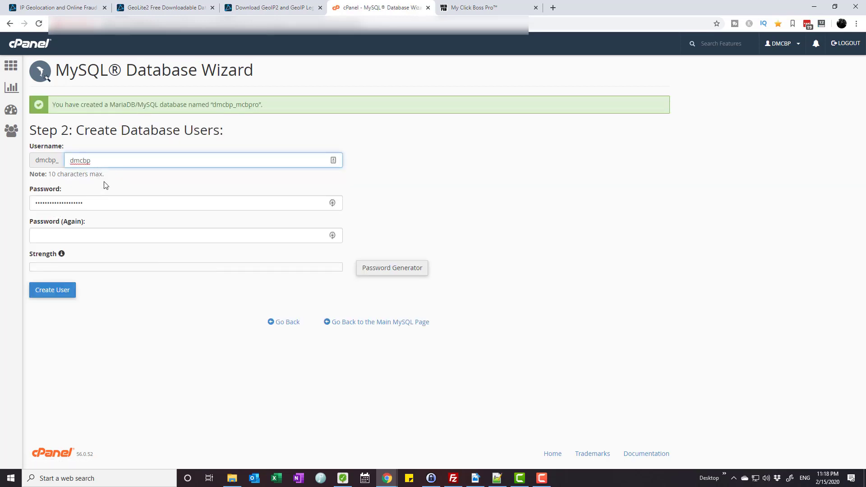
Step: Enter mcbpro as the new database username and clear the suggested password
double_click(109, 157)
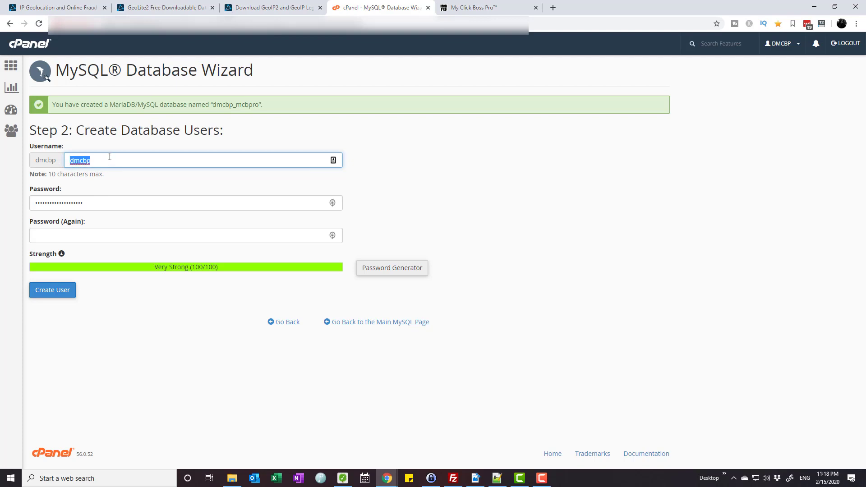
text(mcbpro)
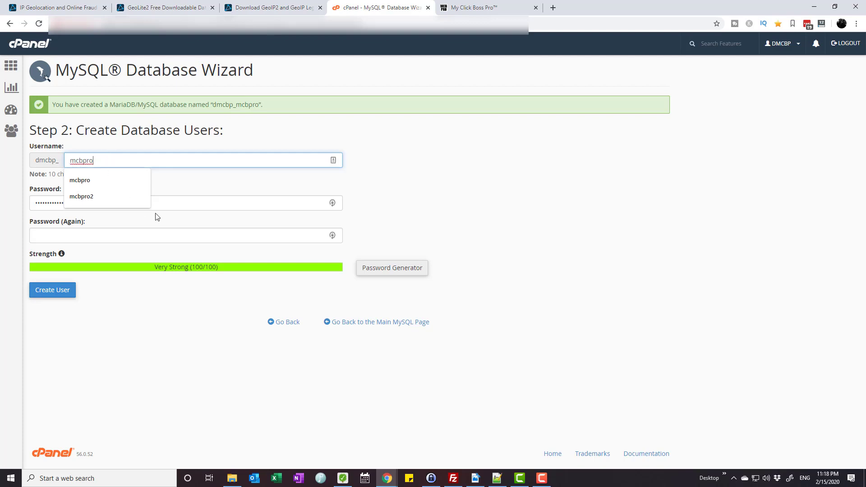
double_click(174, 200)
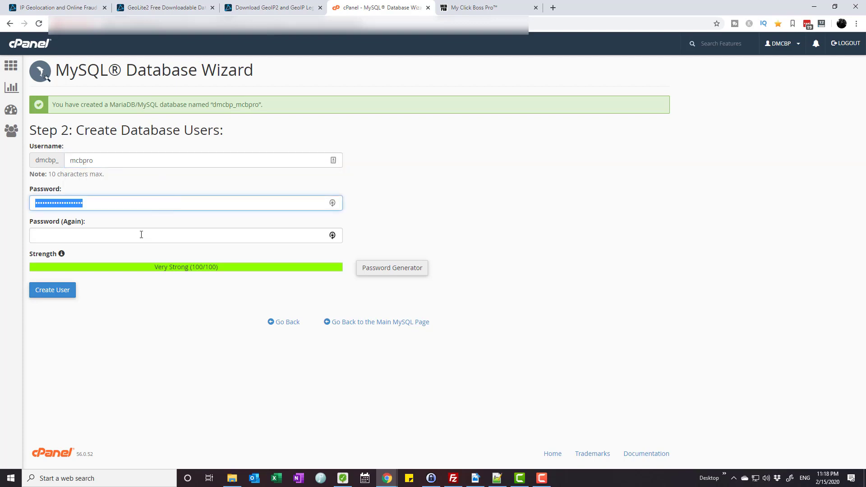
key(BackSpace)
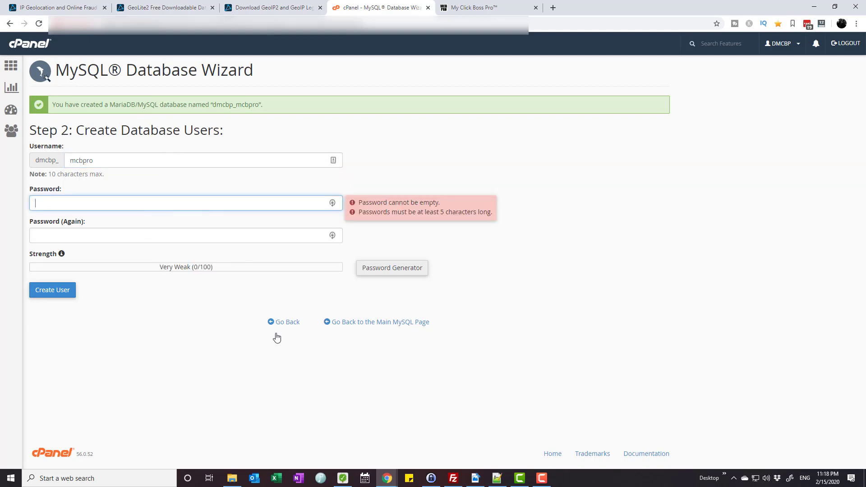
click(496, 479)
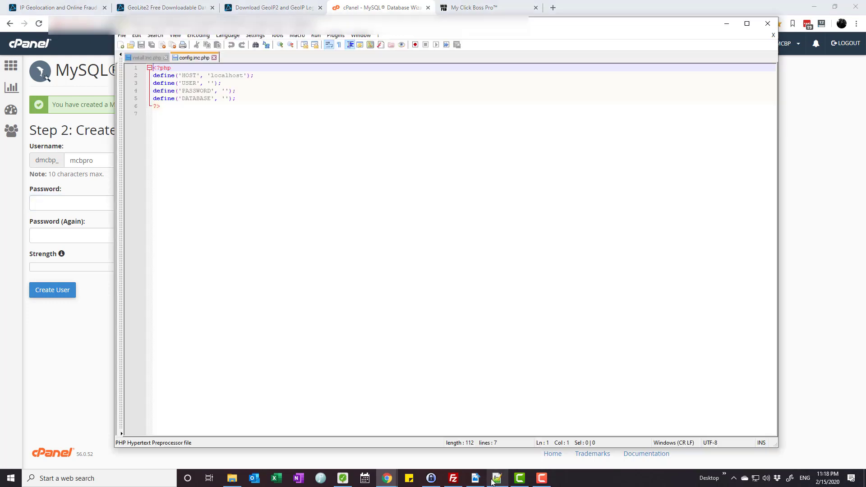
Step: Enter the new database password in config.inc.php's PASSWORD value and copy it for cPanel
click(225, 91)
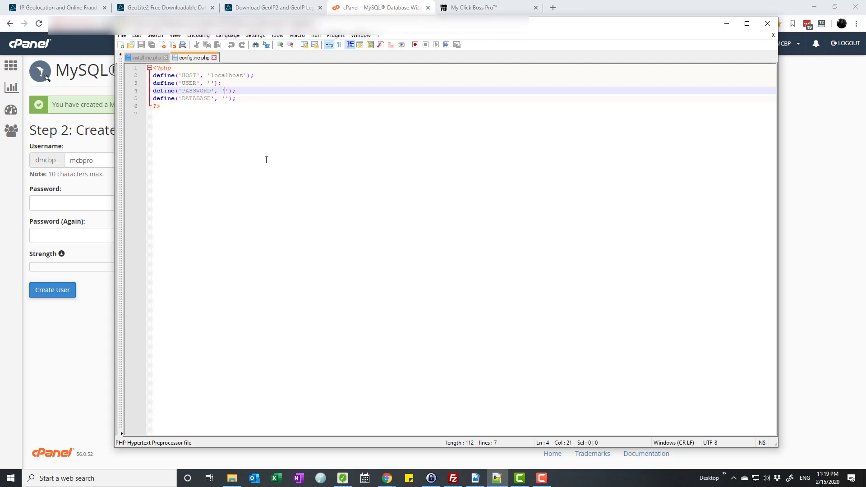
key(shift+Left)
key(shift+Left)
key(shift+Left)
key(shift+Left)
key(shift+Left)
key(shift+Left)
key(shift+Left)
key(shift+Left)
key(shift+Left)
key(shift+Left)
key(shift+Left)
key(shift+Left)
key(shift+Left)
key(shift+Left)
key(shift+Left)
key(shift+Left)
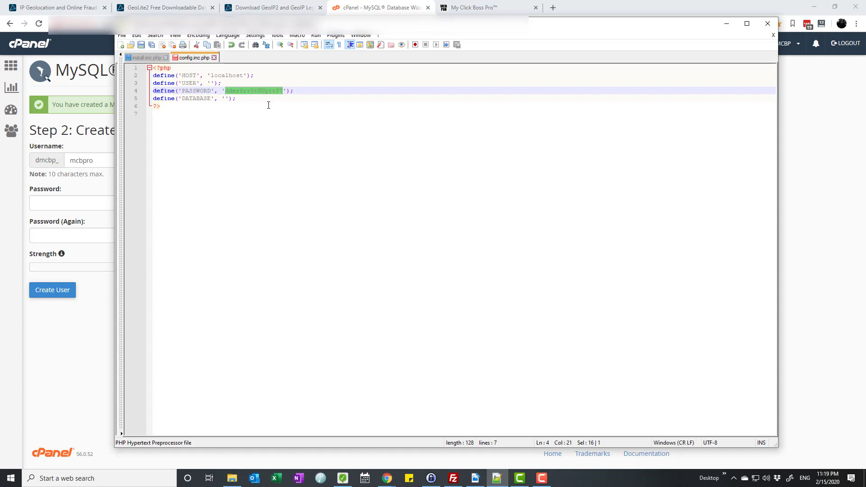
click(47, 203)
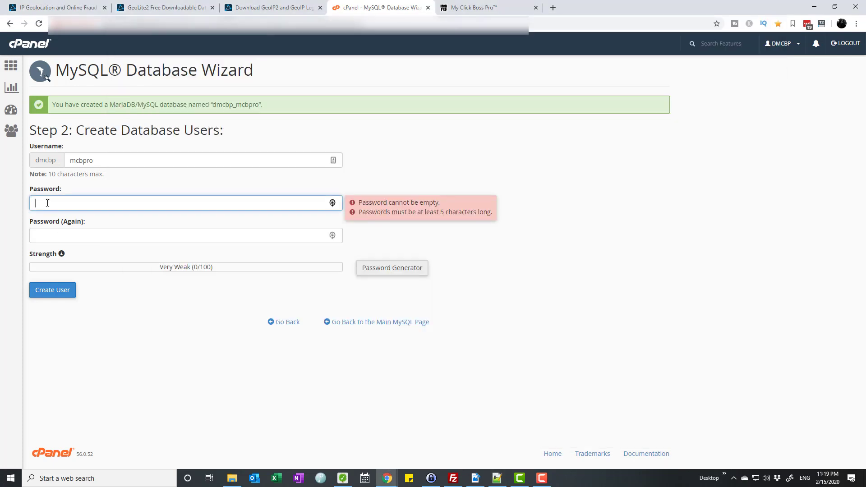
Step: Create the database user with the copied password and grant it ALL PRIVILEGES on dmcbp_mcbpro
key(ctrl+v)
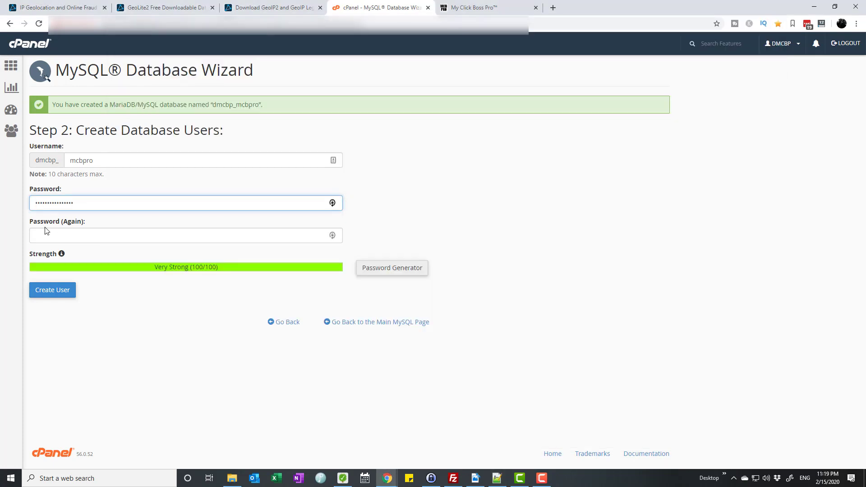
click(47, 235)
key(ctrl+v)
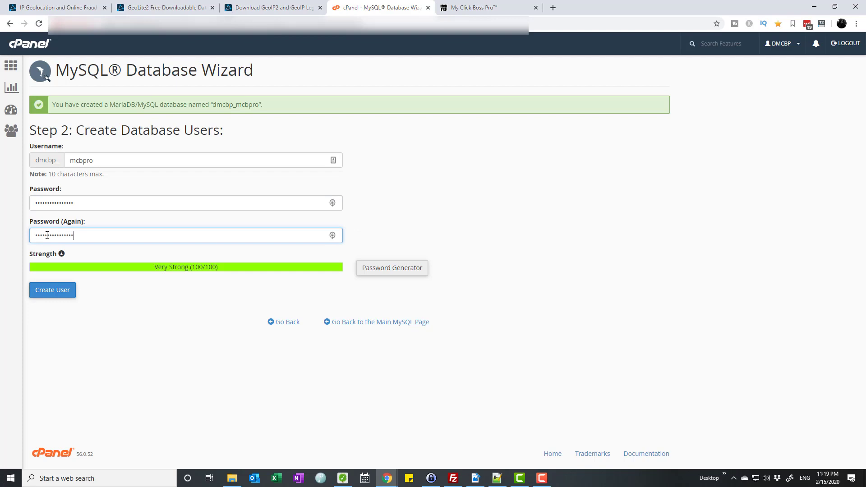
click(61, 297)
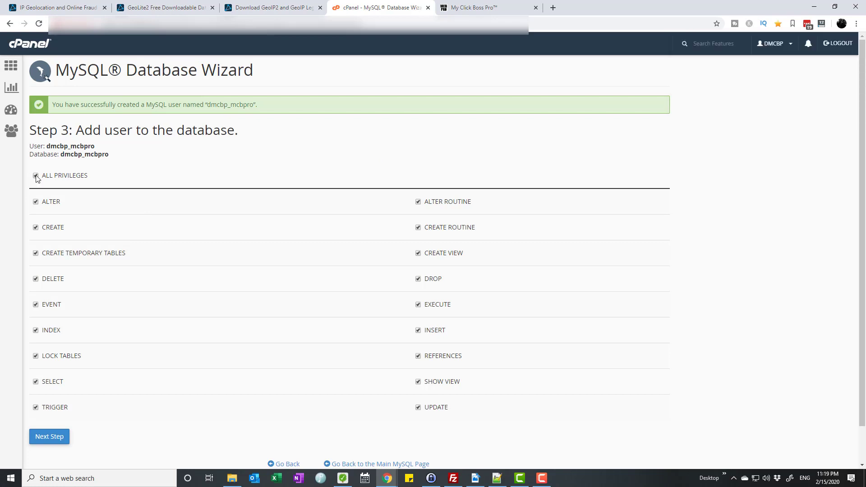
click(51, 439)
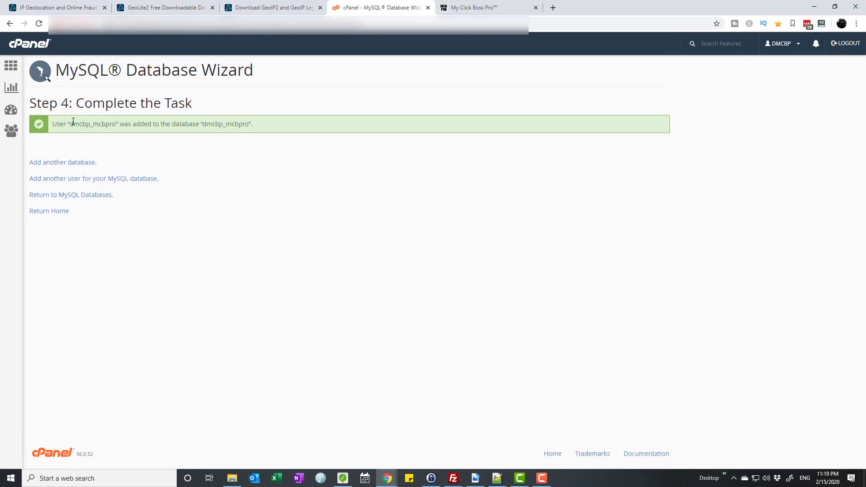
drag(70, 124, 116, 123)
key(ctrl+c)
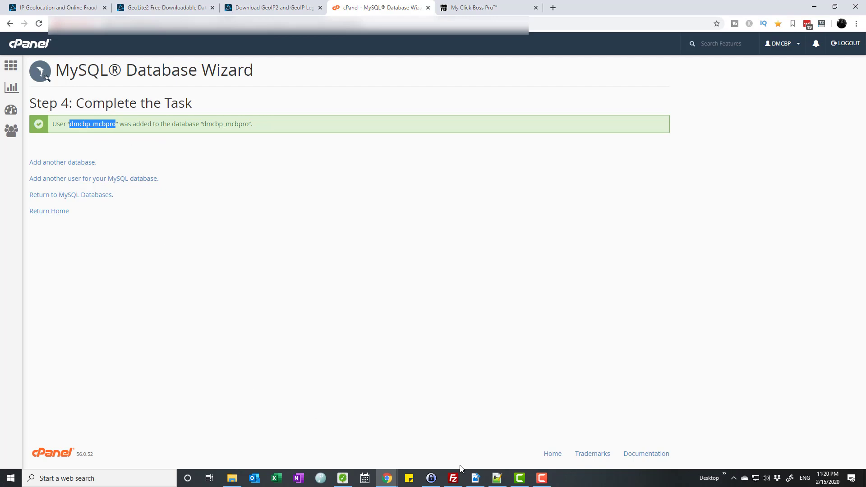
click(476, 479)
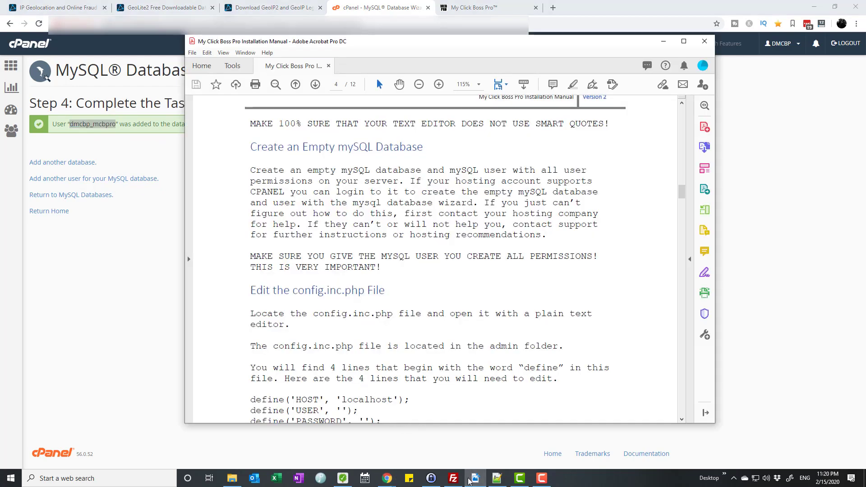
click(497, 478)
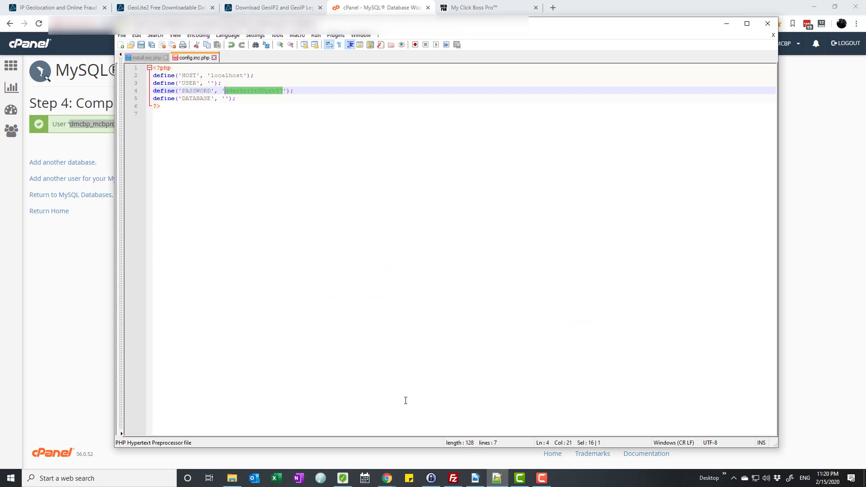
Step: Paste dmcbp_mcbpro into config.inc.php's USER and DATABASE values and save the file
click(211, 83)
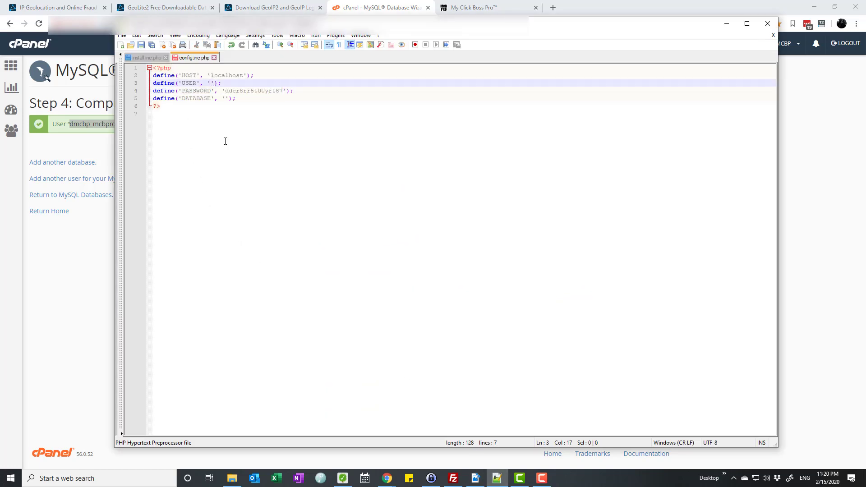
key(ctrl+v)
key(Down)
key(Down)
key(Left)
key(Left)
key(Left)
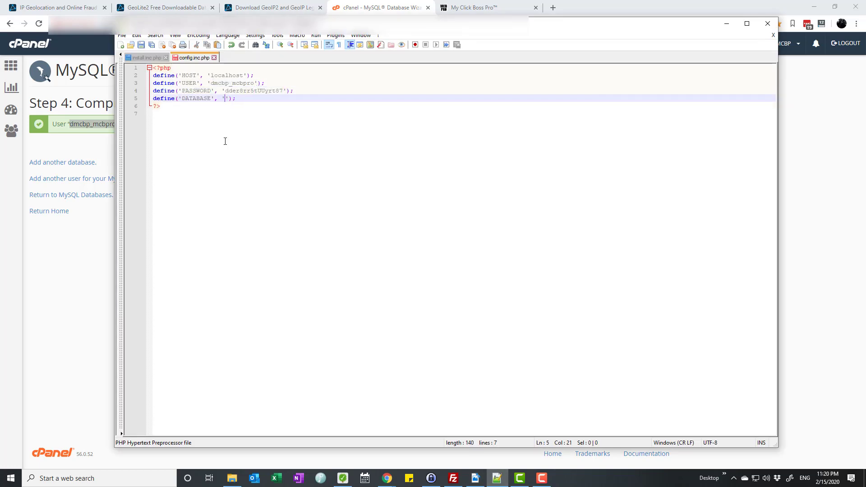
key(ctrl+v)
click(141, 44)
click(365, 275)
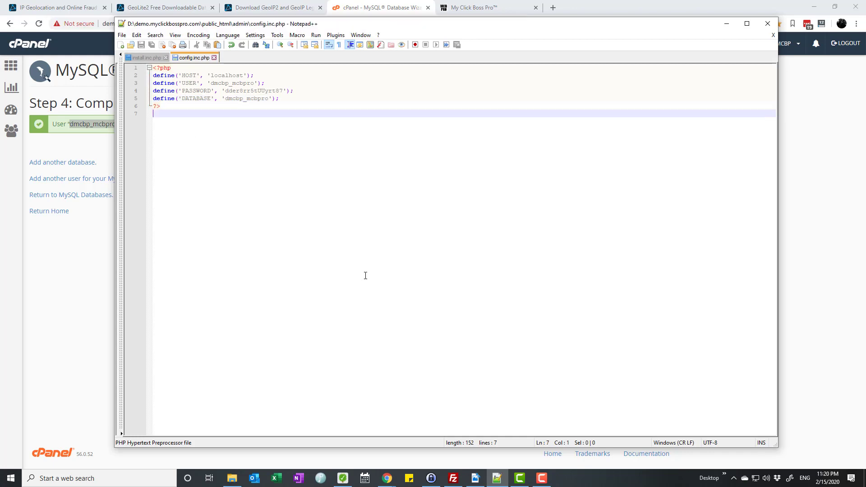
Step: Scroll the manual to 'Edit the install.inc.php File' and bring install.inc.php up in the editor
click(476, 478)
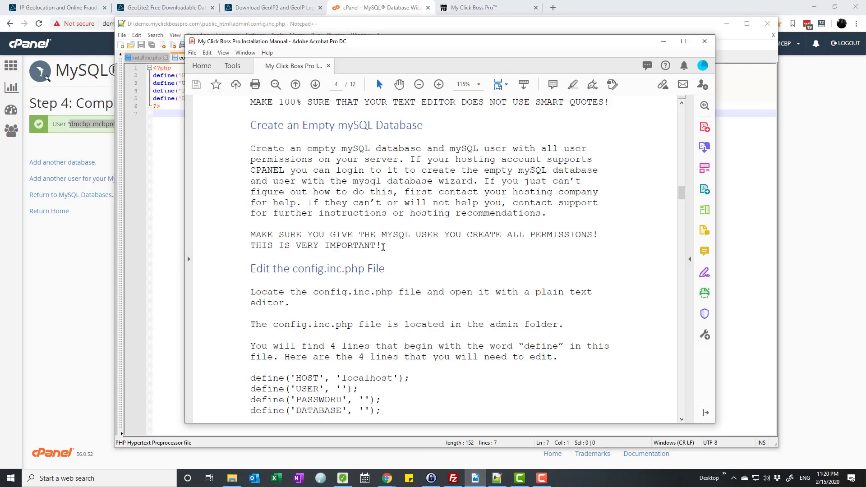
scroll(385, 249, down, 10)
scroll(384, 249, down, 15)
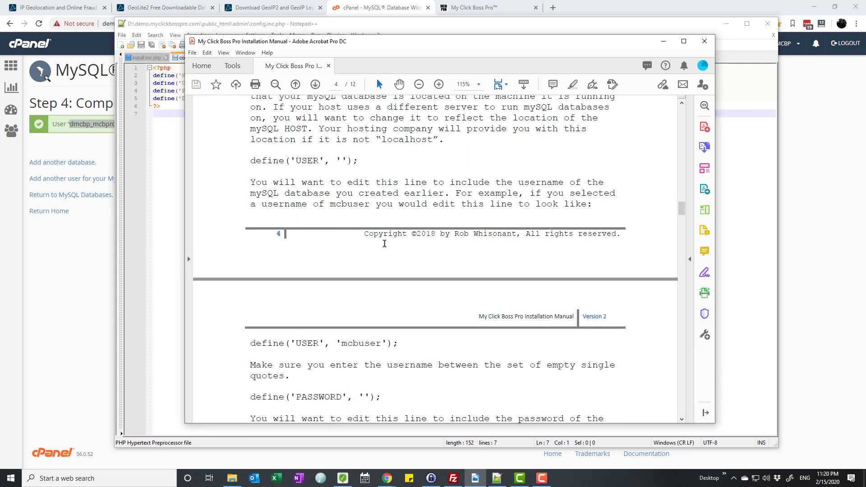
scroll(384, 241, down, 9)
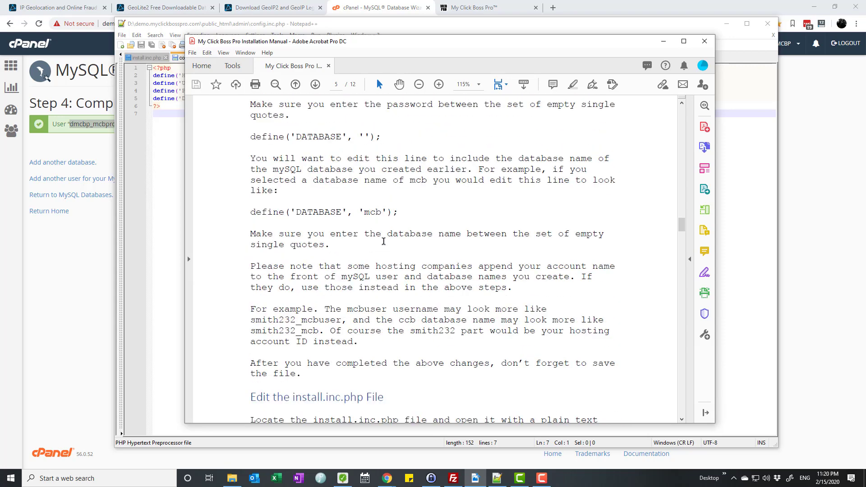
scroll(384, 241, down, 4)
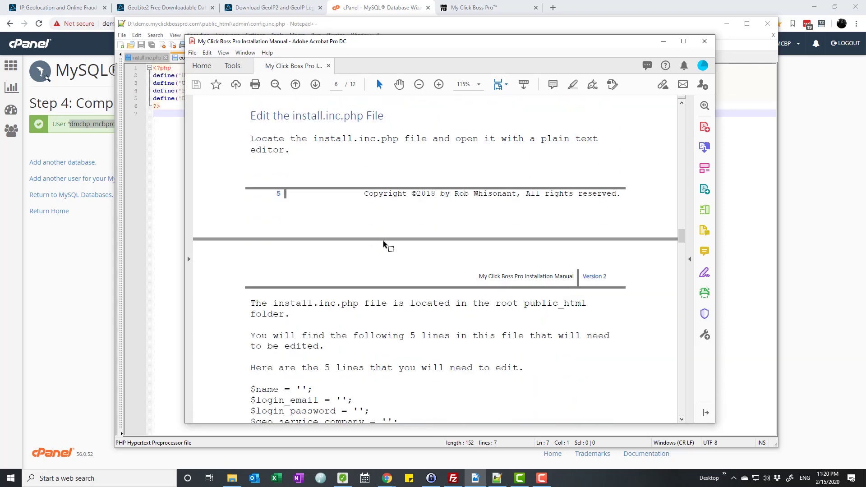
scroll(384, 241, up, 1)
scroll(374, 155, down, 2)
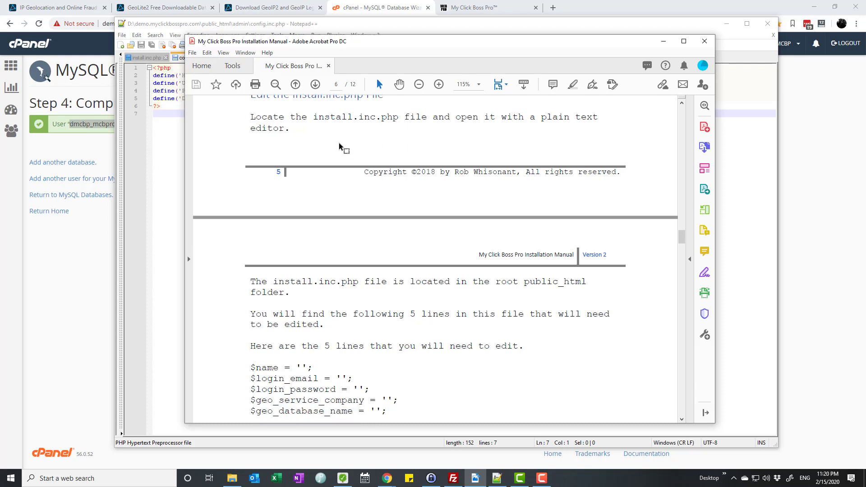
scroll(330, 154, down, 2)
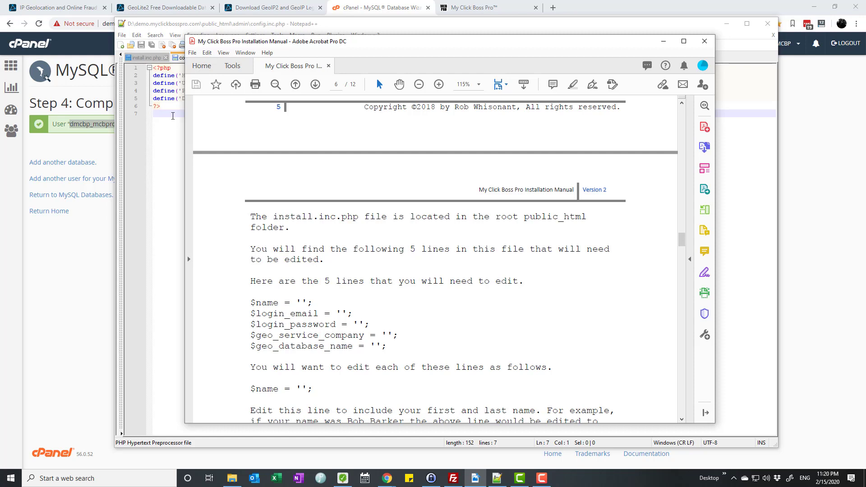
click(147, 60)
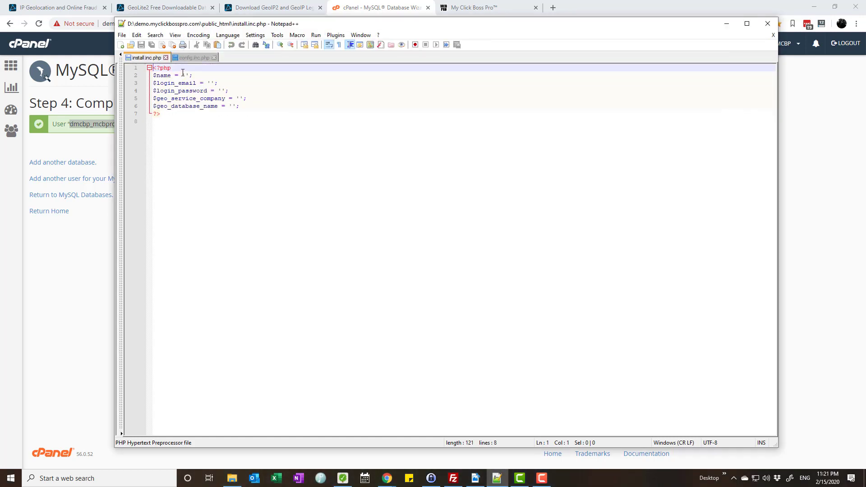
Step: Fill install.inc.php's $name, $login_email and $login_password with the admin's name, e-mail and password
click(184, 75)
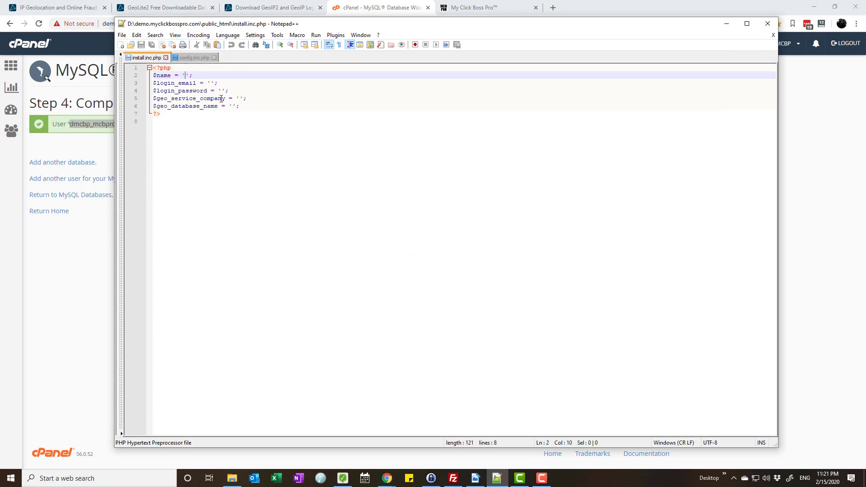
text(Rob)
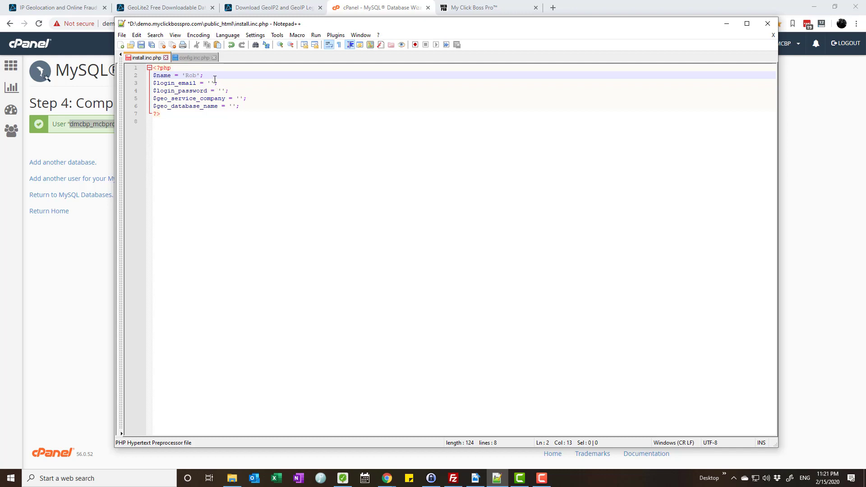
click(211, 83)
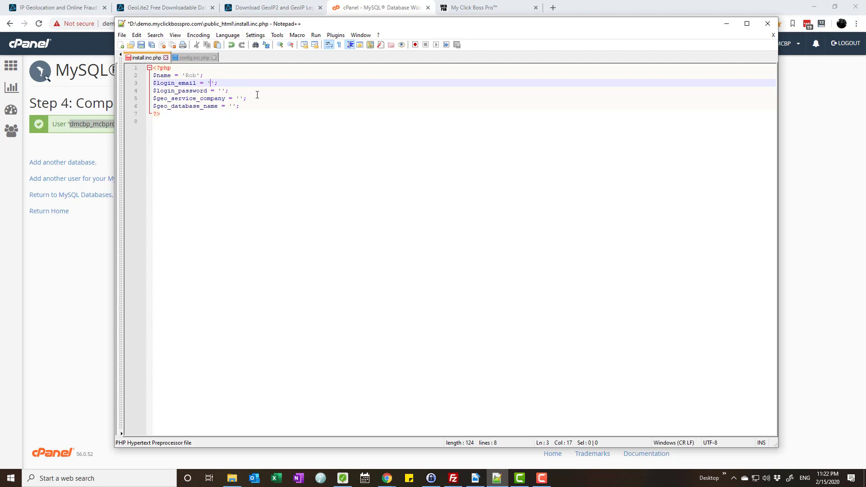
click(222, 89)
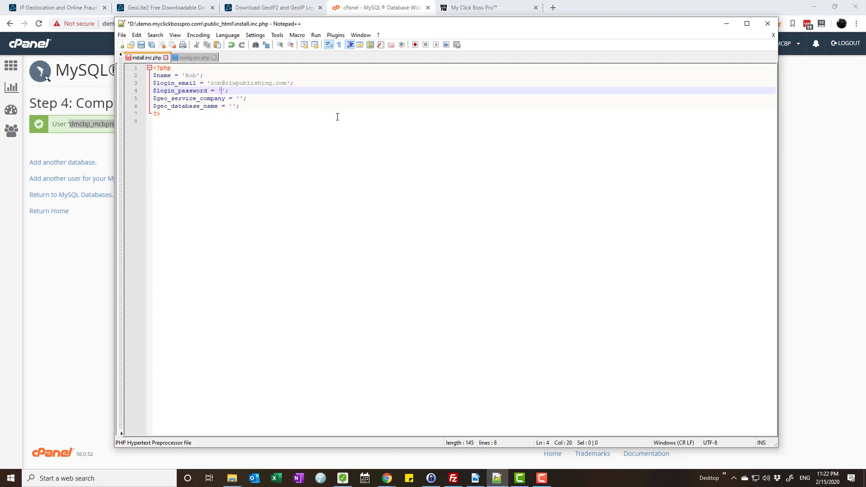
key(ctrl+v)
mouse_move(476, 481)
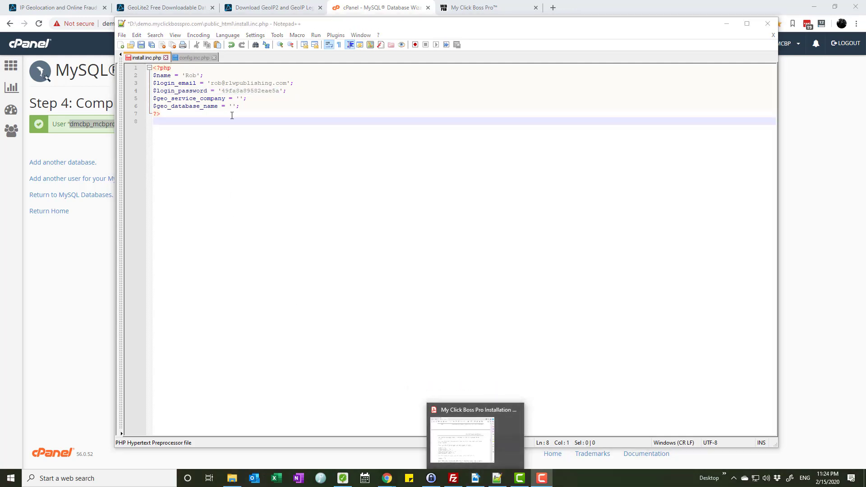
click(239, 99)
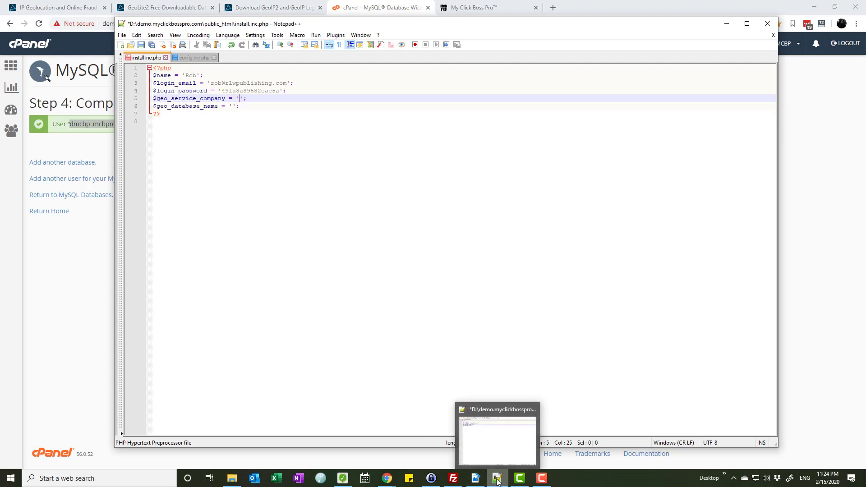
Step: Copy the example value 'maxmind' from the manual's $geo_service_company instructions on page 7
click(475, 479)
scroll(395, 315, down, 4)
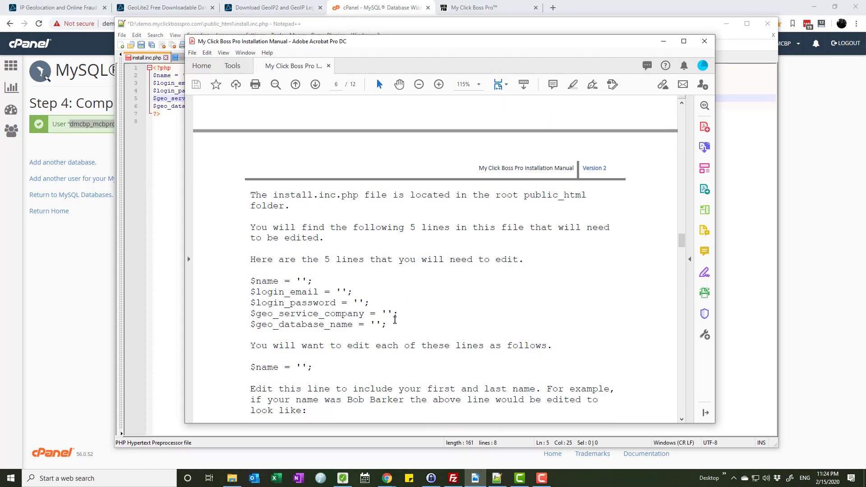
scroll(396, 315, down, 9)
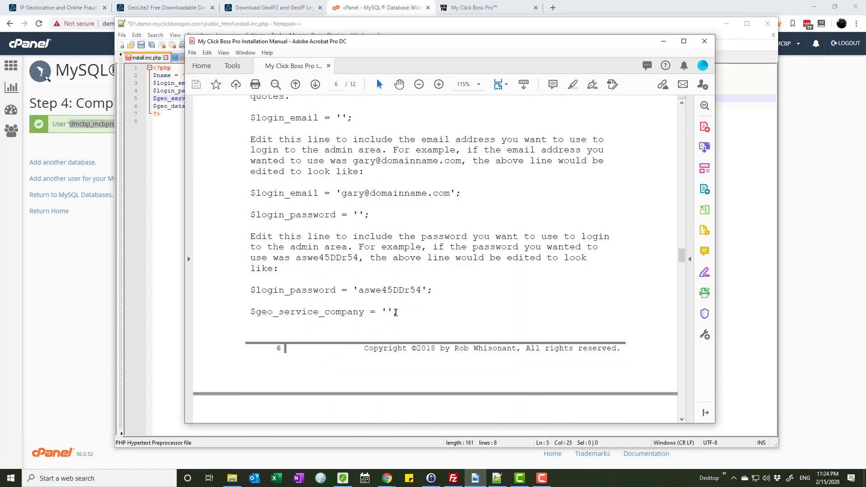
scroll(396, 315, down, 7)
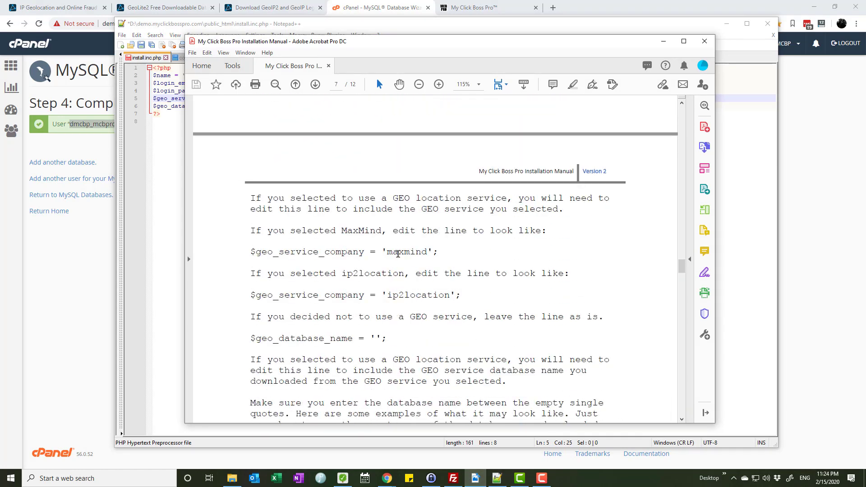
double_click(397, 253)
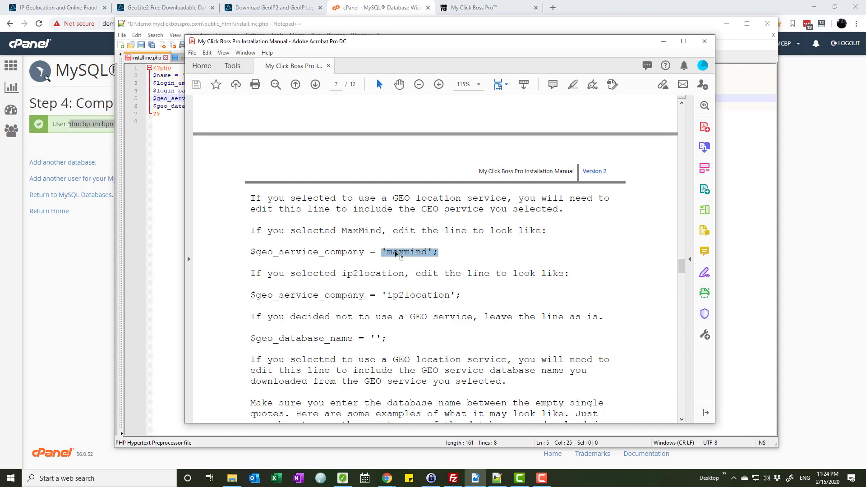
click(391, 256)
drag(387, 253, 427, 252)
key(ctrl+c)
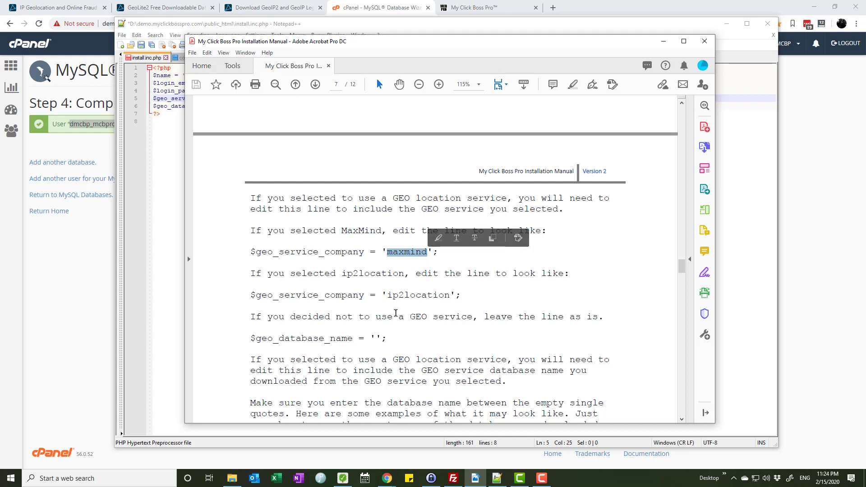
click(168, 153)
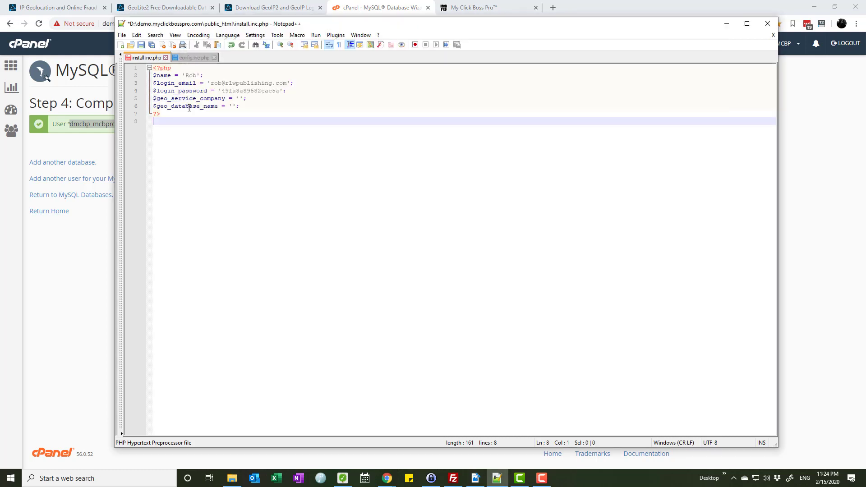
Step: Paste 'maxmind' into install.inc.php's $geo_service_company value on line 5
click(239, 98)
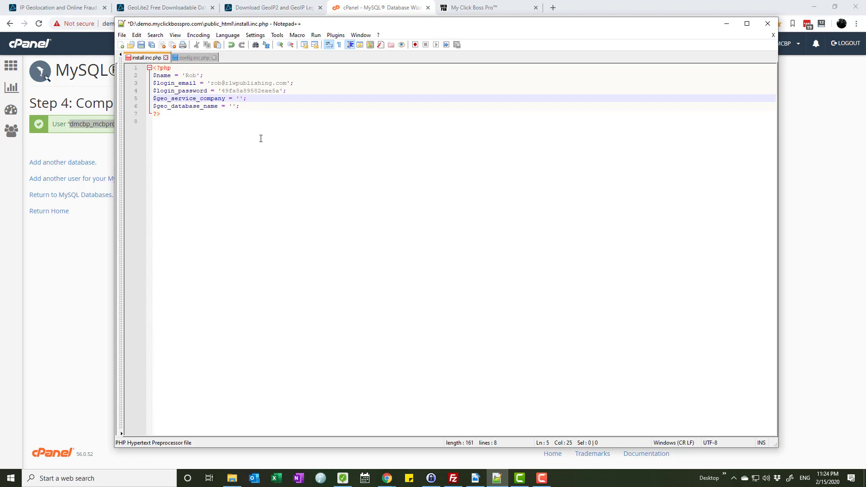
key(ctrl+v)
click(231, 106)
Step: Copy the file name GeoLite2-Country.mmdb from the extracted GeoLite2-Country_20200211 folder
click(232, 478)
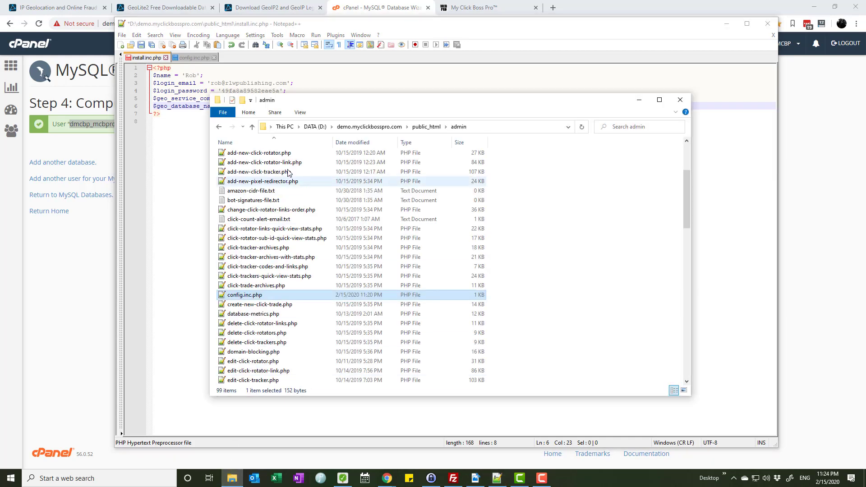
click(363, 126)
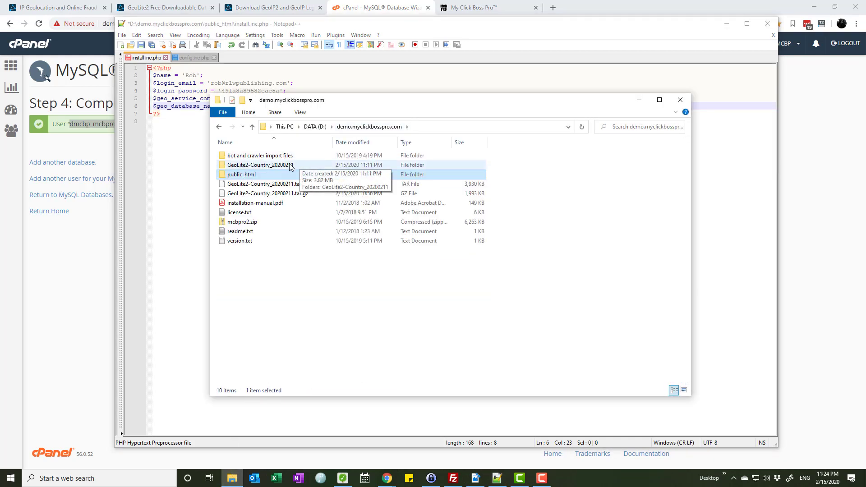
double_click(288, 165)
double_click(268, 158)
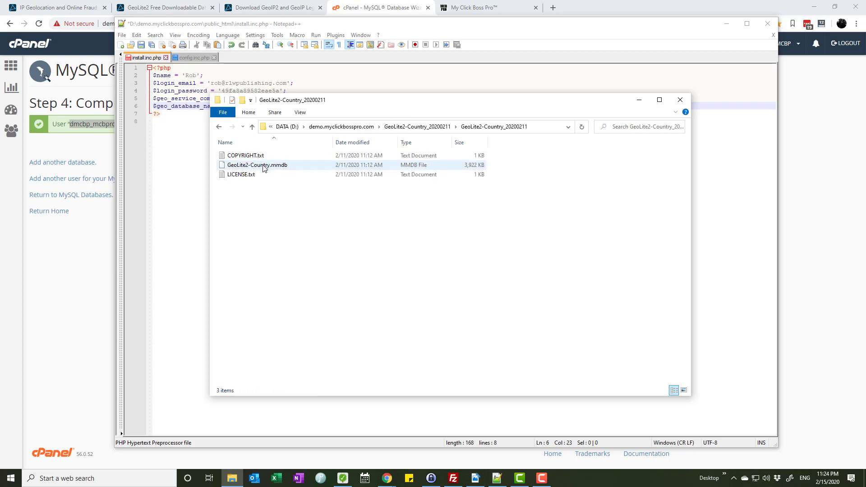
click(265, 167)
click(264, 166)
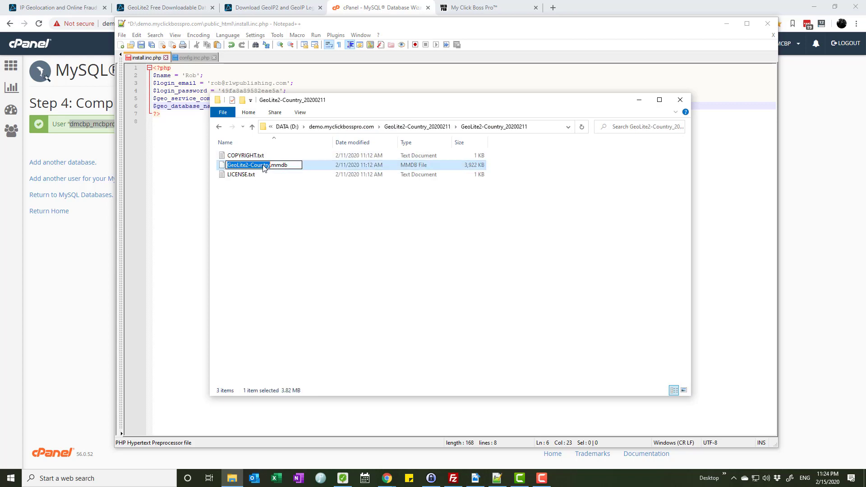
key(ctrl+a)
key(ctrl+c)
key(Escape)
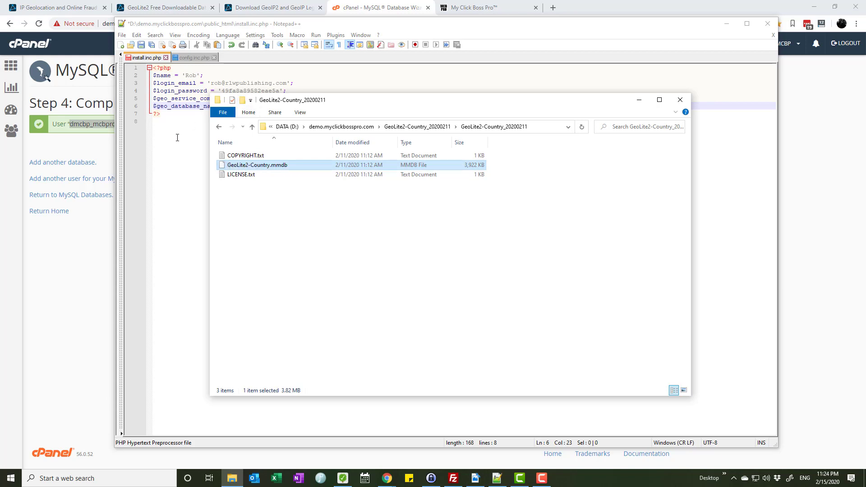
click(176, 140)
click(231, 107)
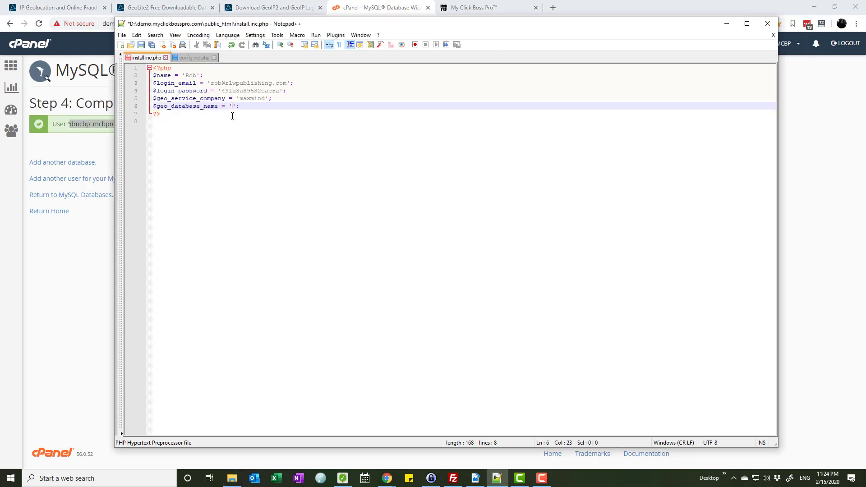
Step: Set $geo_database_name to 'GeoLite2-Country.mmdb' and save install.inc.php
key(ctrl+v)
click(141, 45)
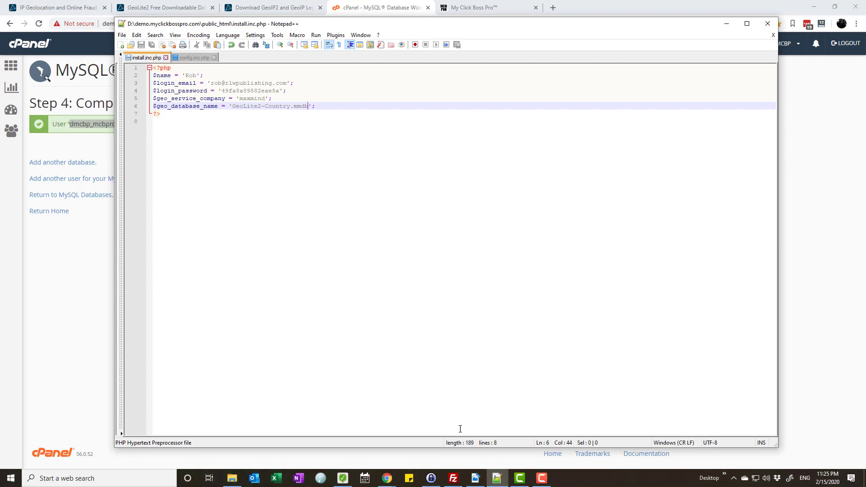
click(475, 478)
Step: Scroll the manual down to the Create Installation Folder and Upload Script Files instructions
scroll(444, 288, down, 10)
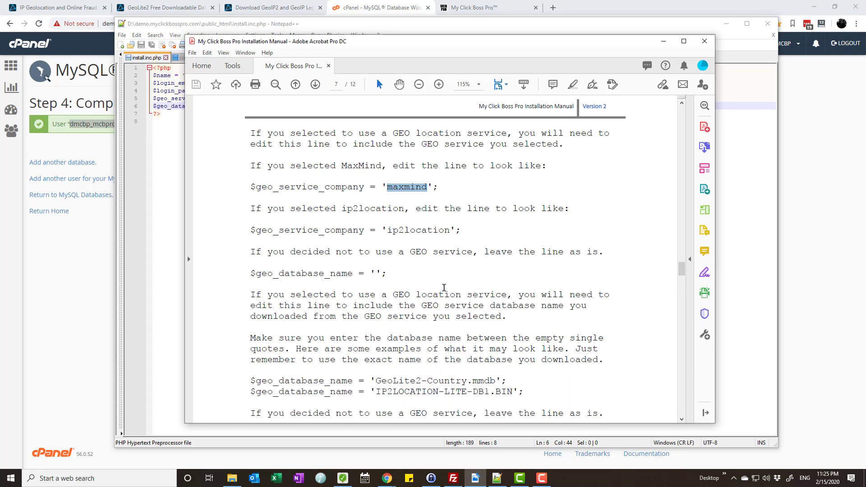
scroll(444, 287, down, 5)
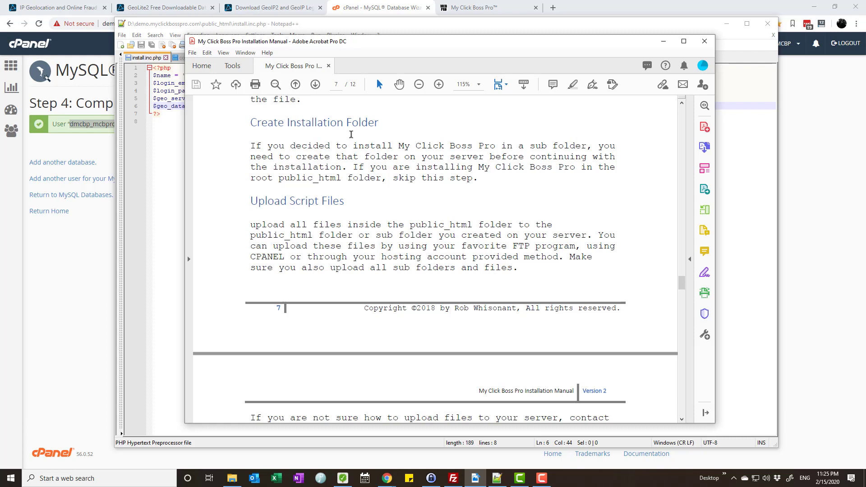
scroll(351, 135, down, 2)
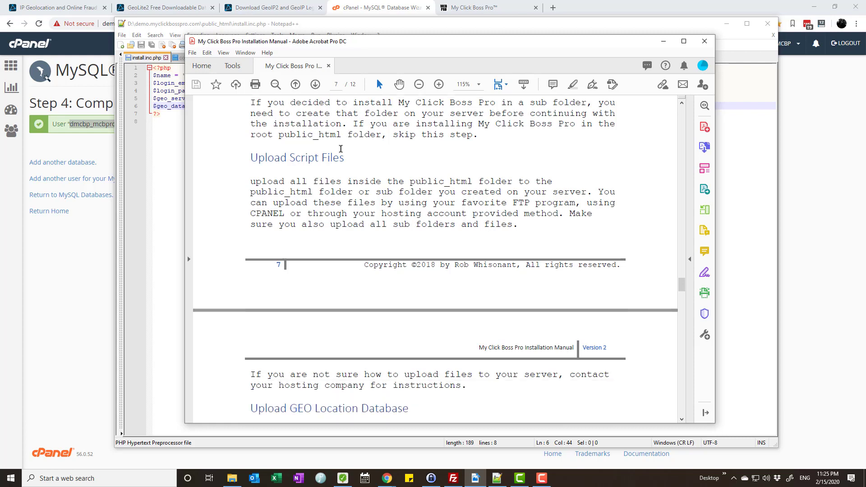
click(328, 158)
Step: In FileZilla, open the remote public_html folder and, after refreshing, the local public_html folder
click(453, 480)
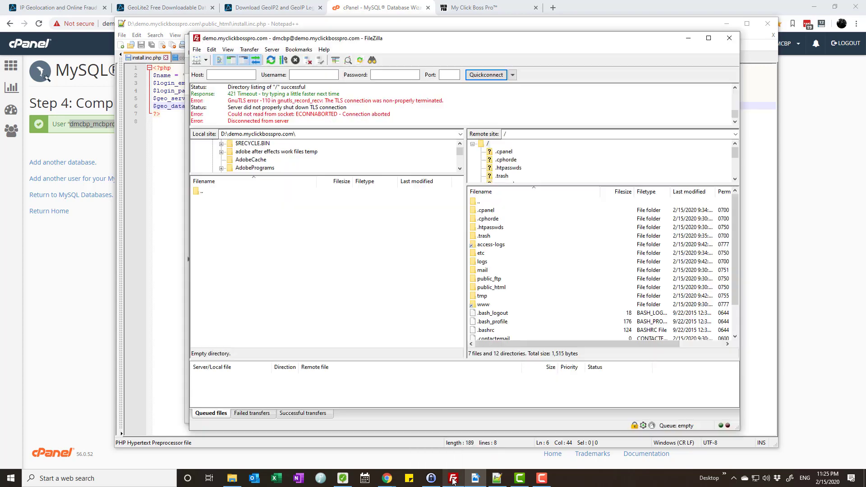
double_click(500, 287)
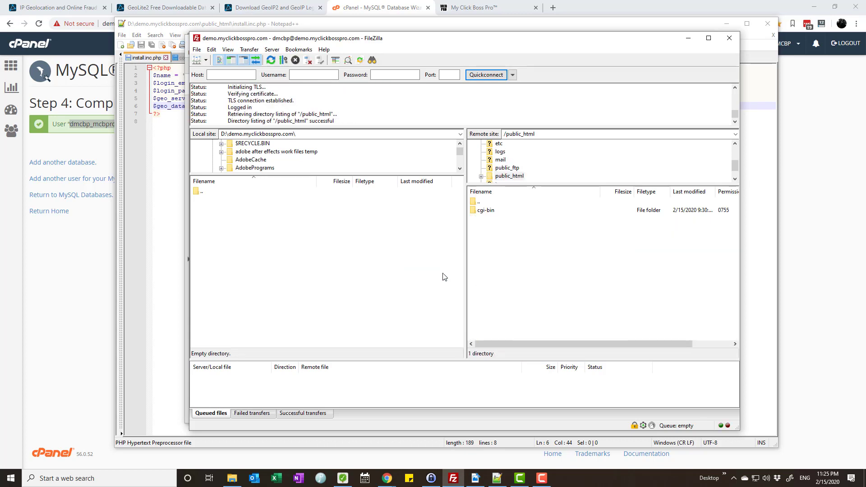
click(237, 192)
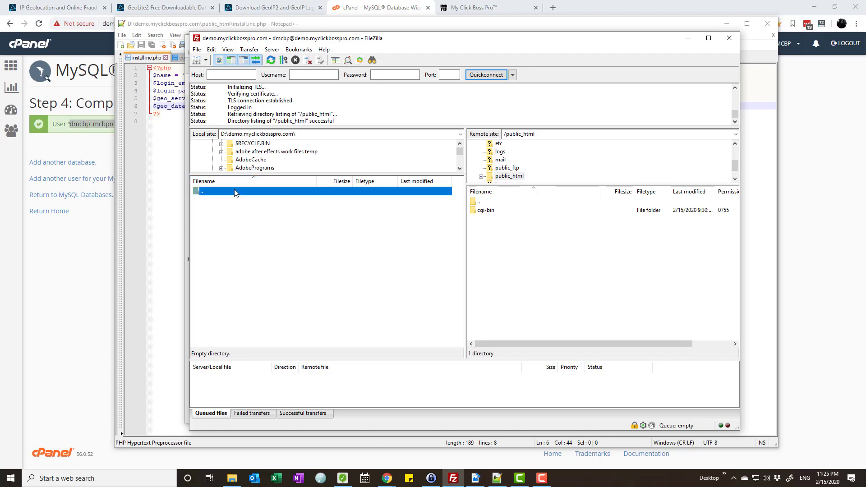
right_click(254, 253)
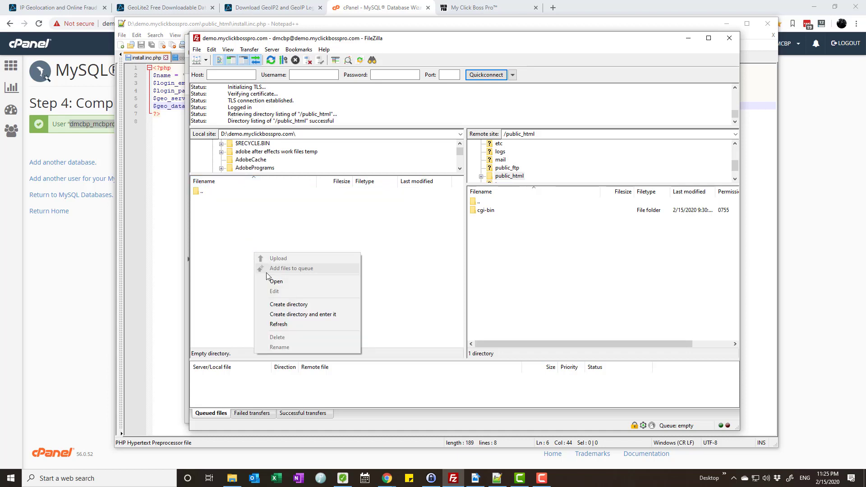
click(283, 325)
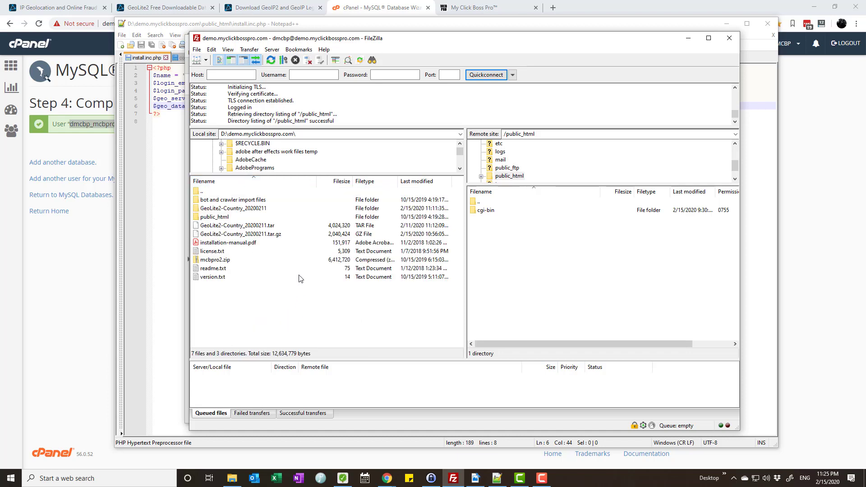
double_click(221, 218)
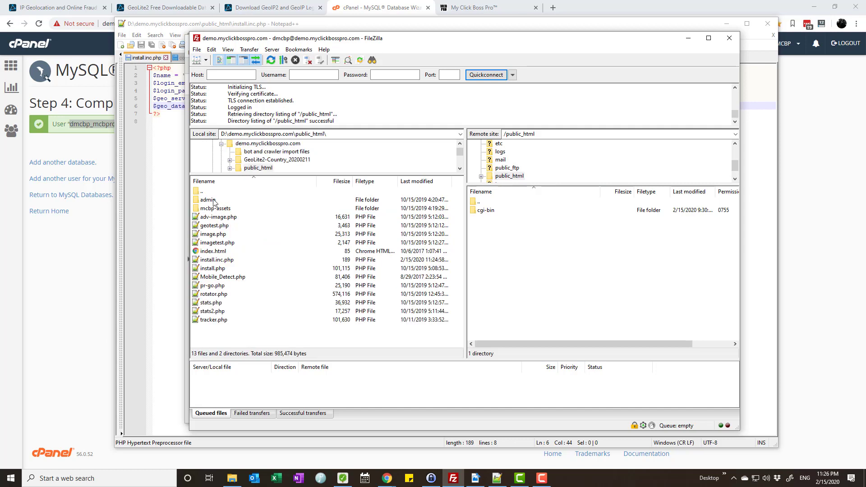
Step: Select every local file and folder from admin to tracker.php and upload them to the server
click(215, 202)
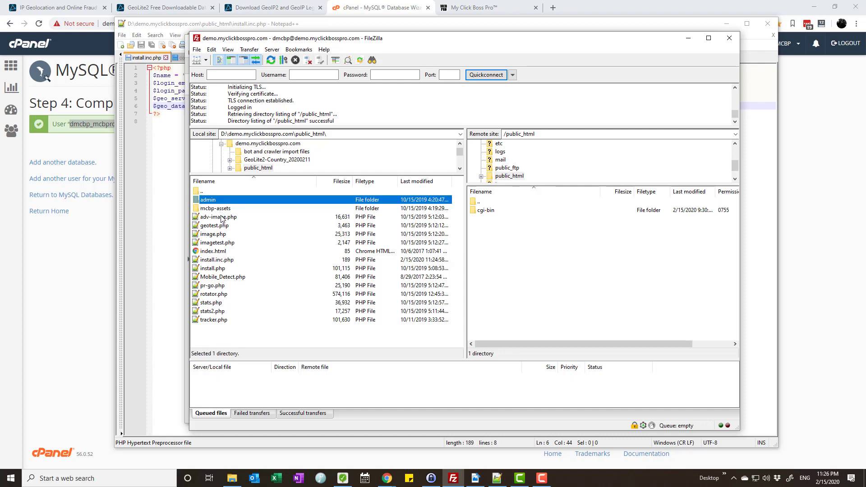
shift+click(216, 321)
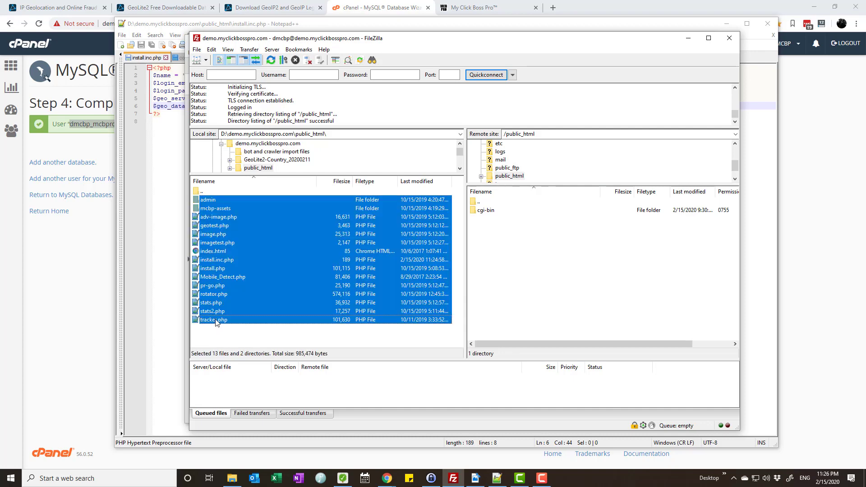
right_click(216, 321)
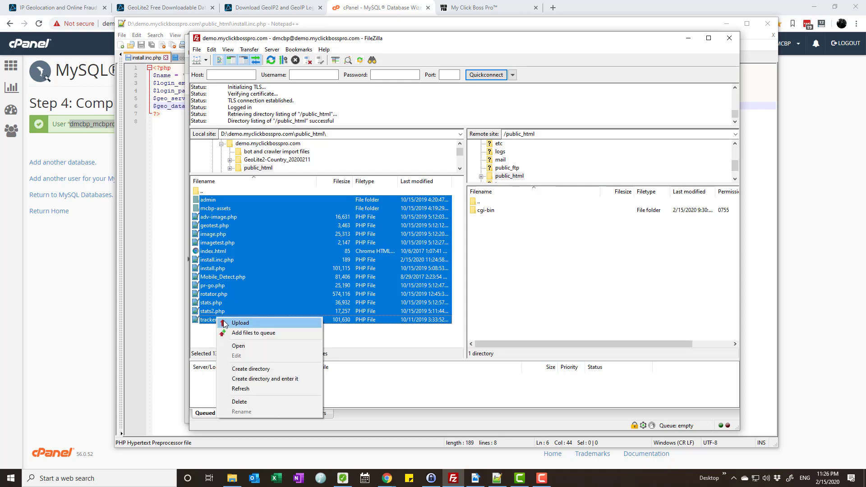
click(233, 324)
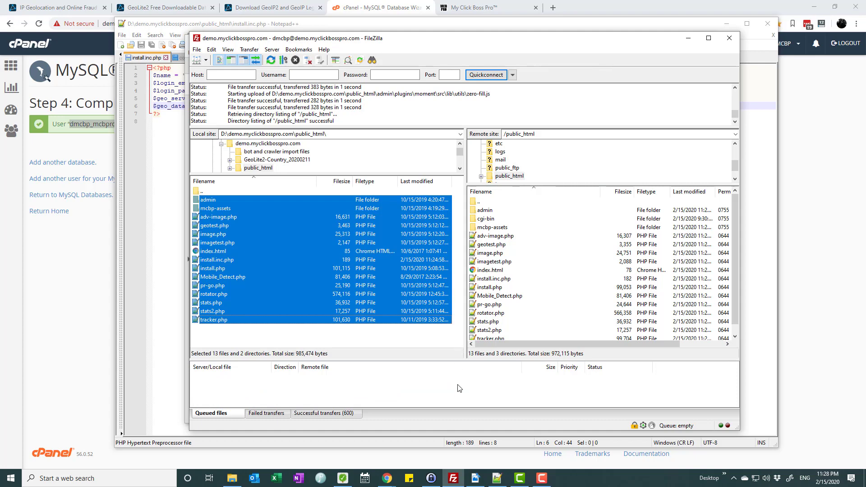
Step: In the manual, find page 8's File Permissions section and select the six admin files needing chmod 666
click(476, 482)
scroll(429, 297, down, 3)
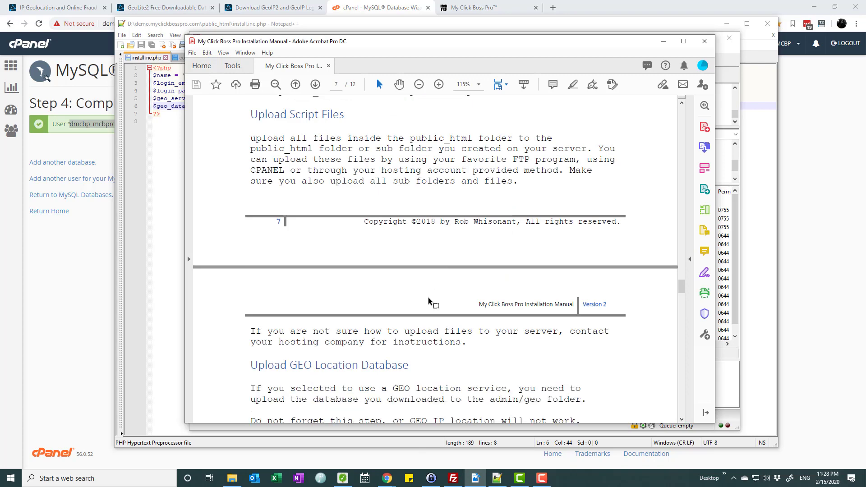
scroll(428, 298, down, 4)
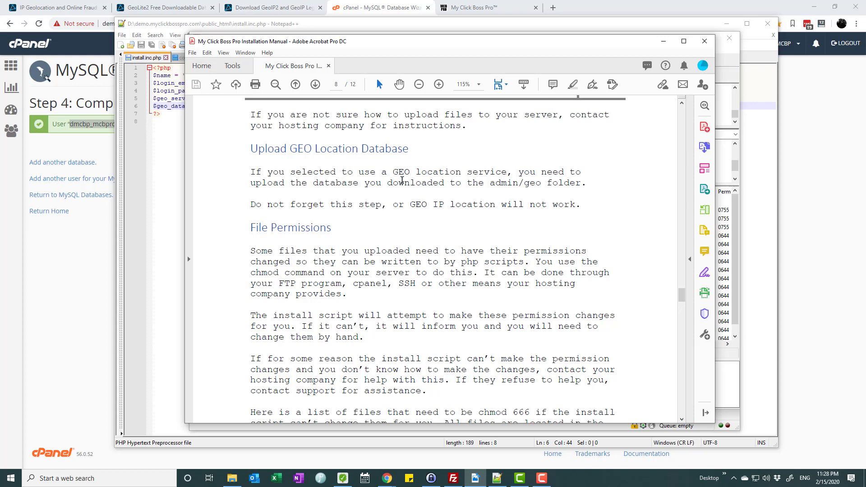
scroll(402, 232, down, 2)
scroll(399, 231, down, 1)
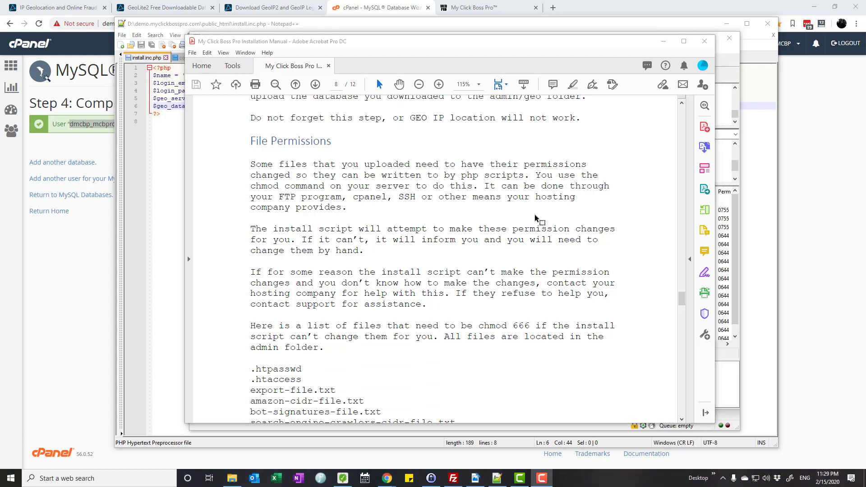
scroll(534, 215, down, 1)
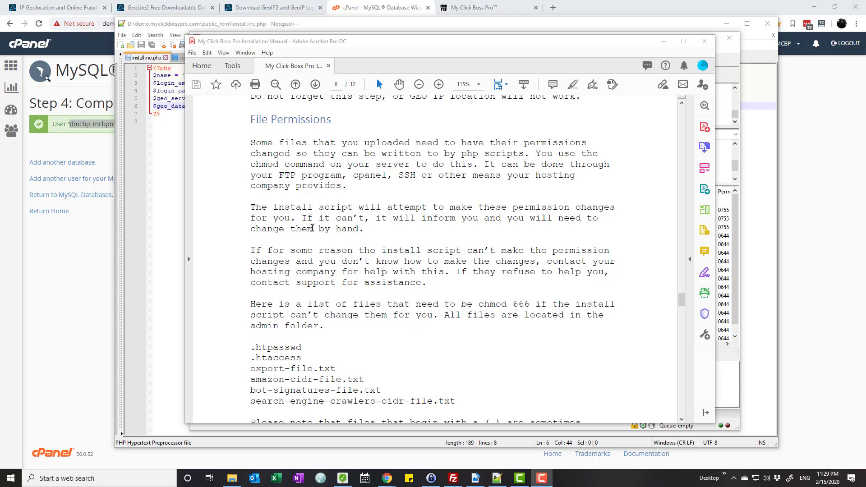
scroll(313, 228, down, 3)
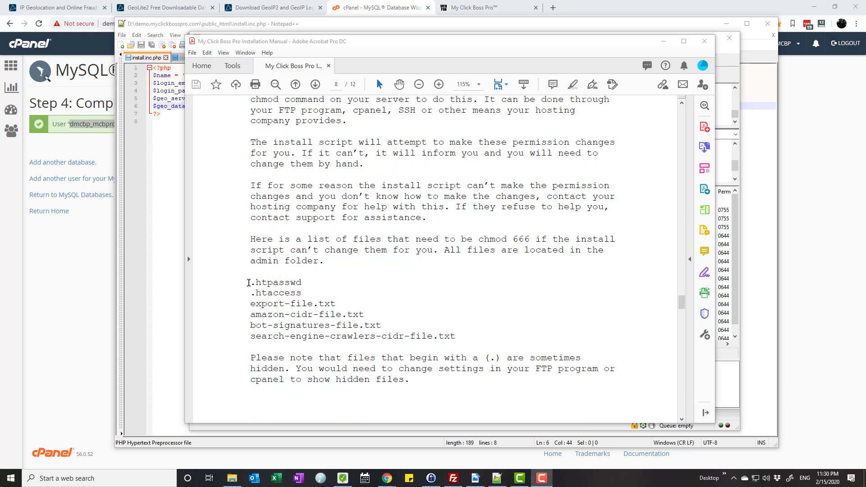
drag(251, 283, 457, 342)
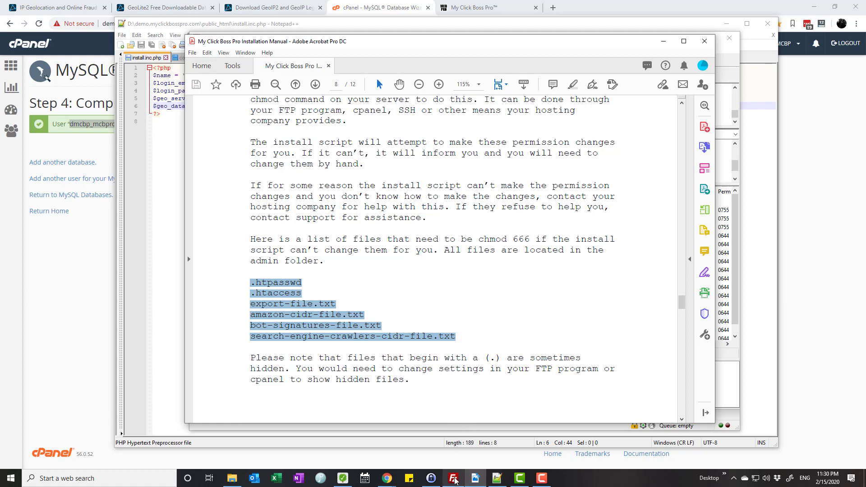
mouse_move(456, 479)
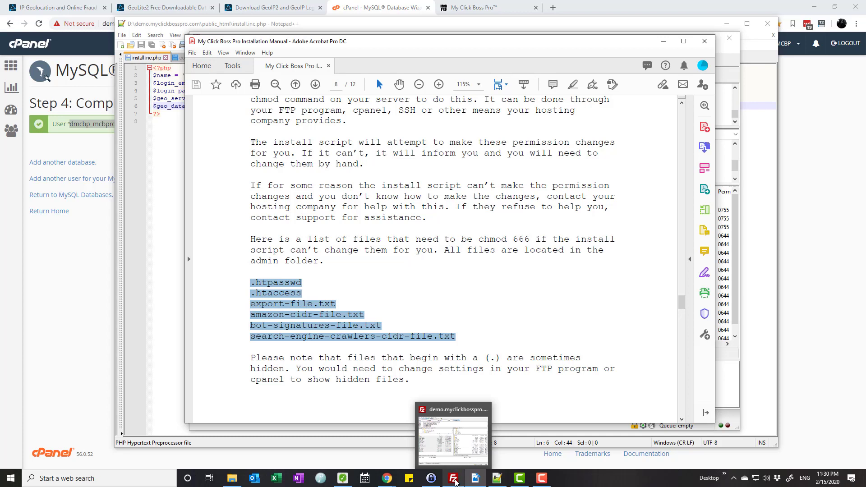
Step: In the server's admin folder, set .htaccess and .htpasswd to permission 666
click(456, 482)
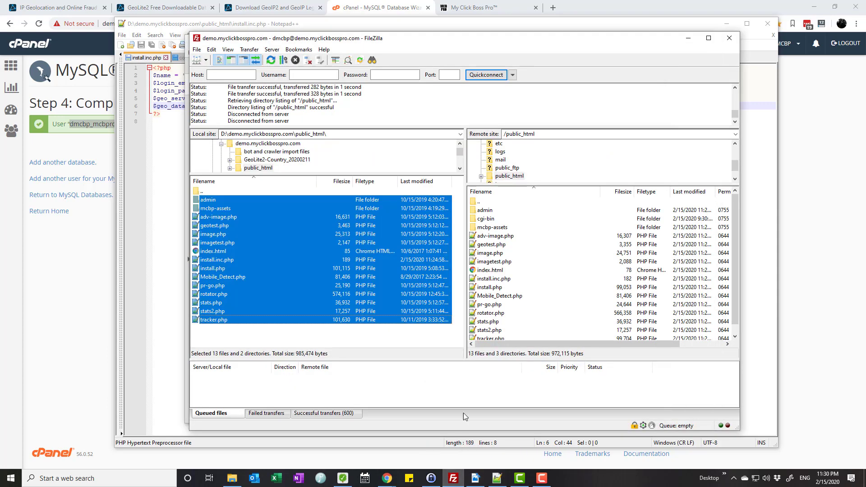
double_click(485, 211)
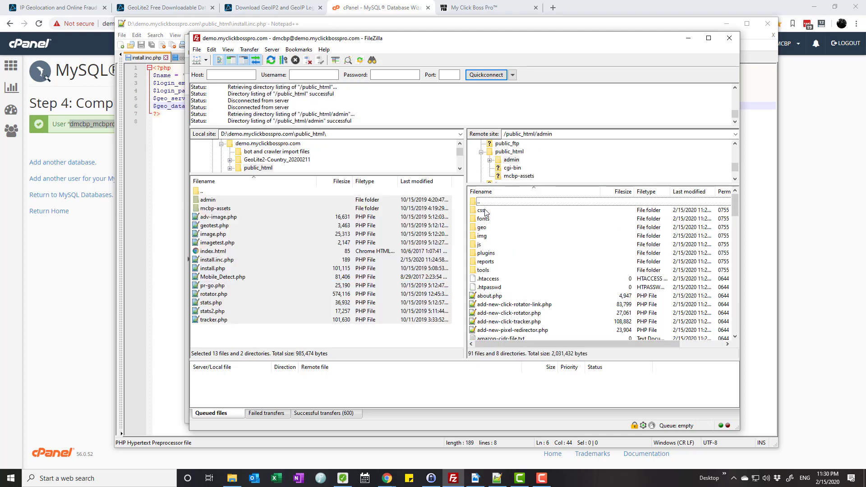
click(498, 280)
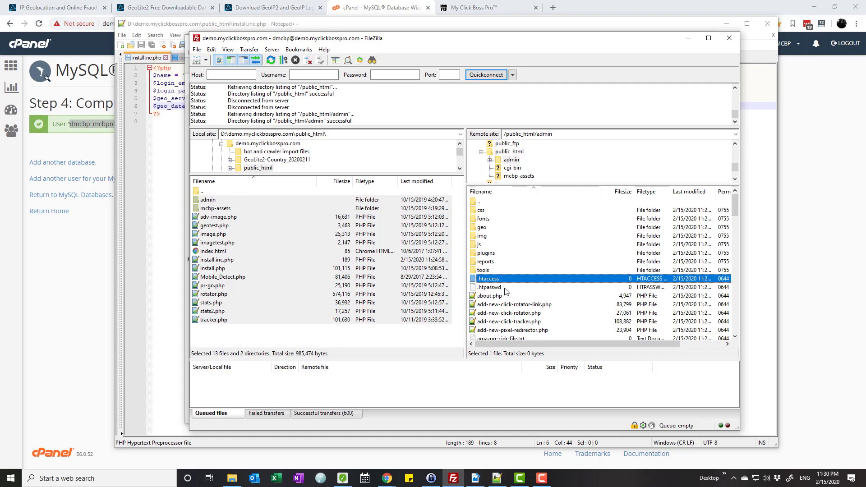
shift+click(506, 287)
right_click(506, 291)
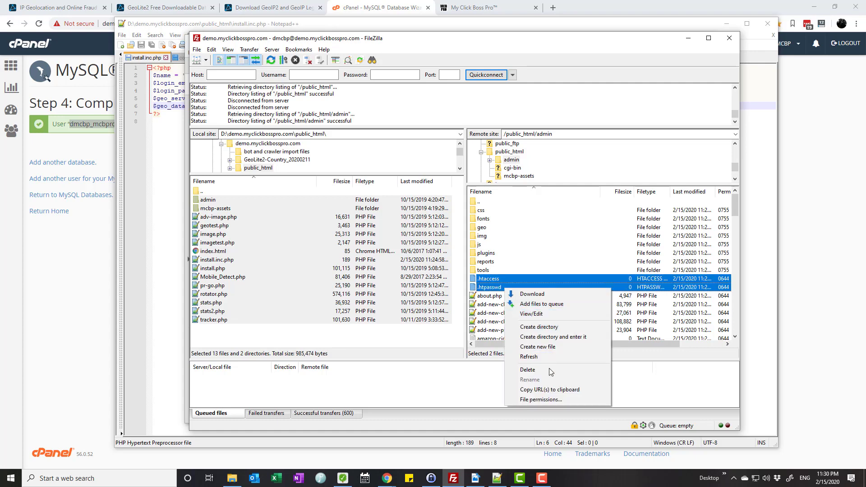
click(555, 400)
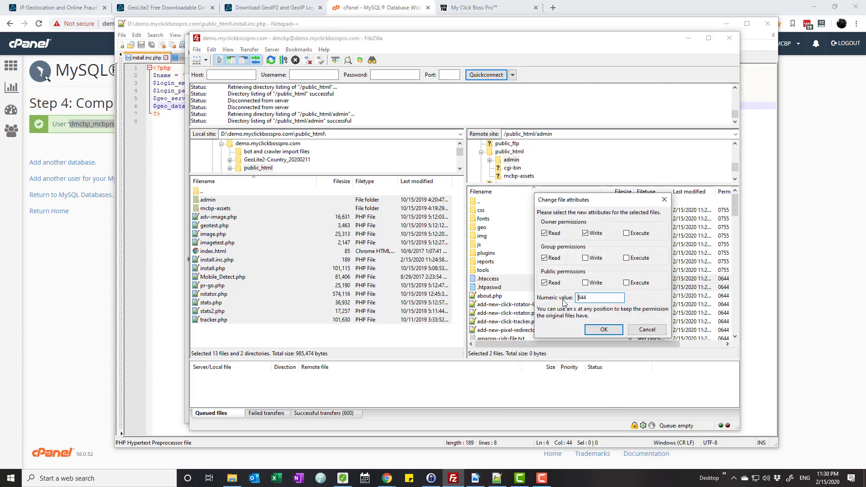
double_click(580, 298)
text(666)
click(601, 329)
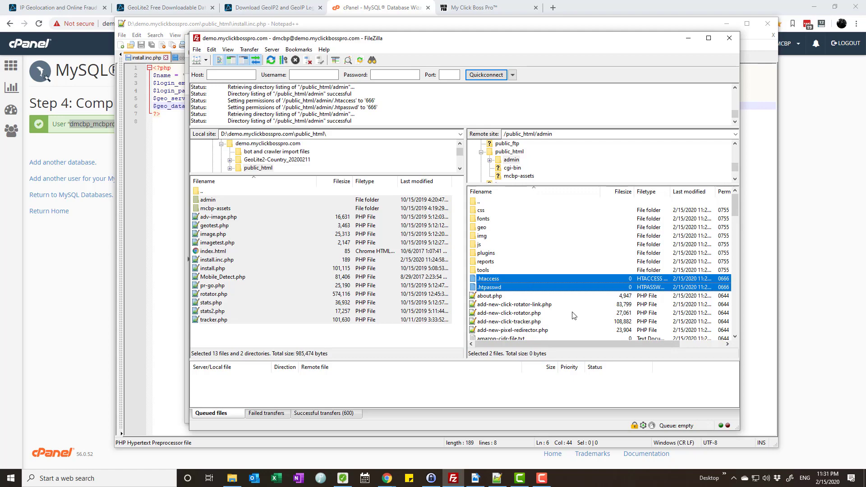
Step: Sort by file type, give the six CIDR text files permission 666, then list public_html
click(645, 192)
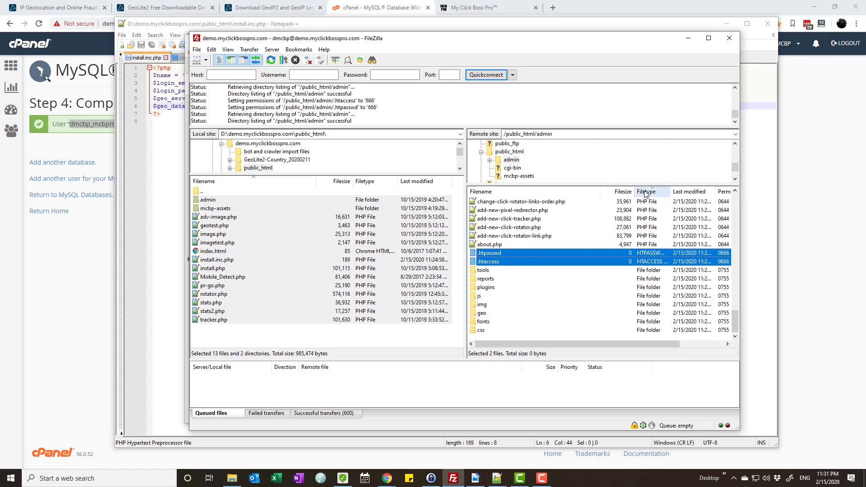
click(645, 193)
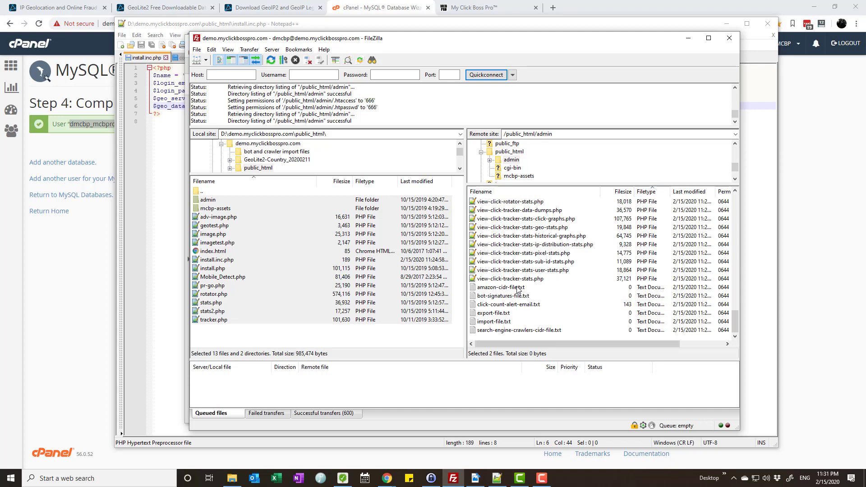
click(518, 289)
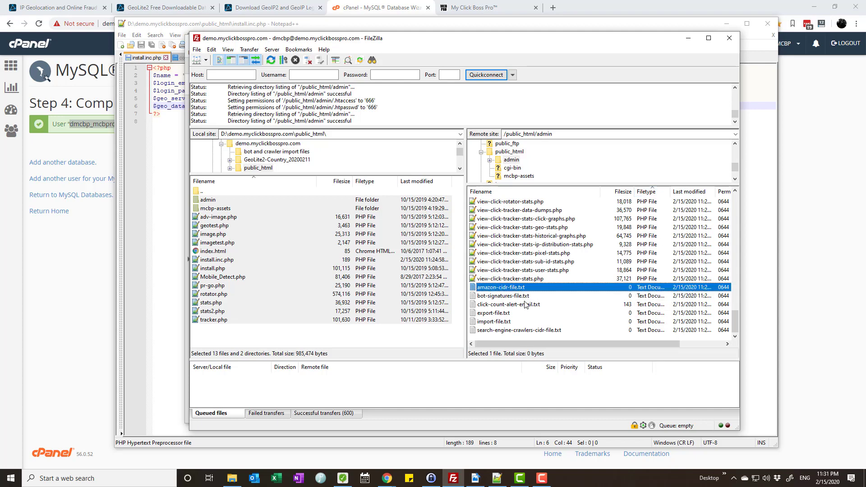
shift+click(521, 331)
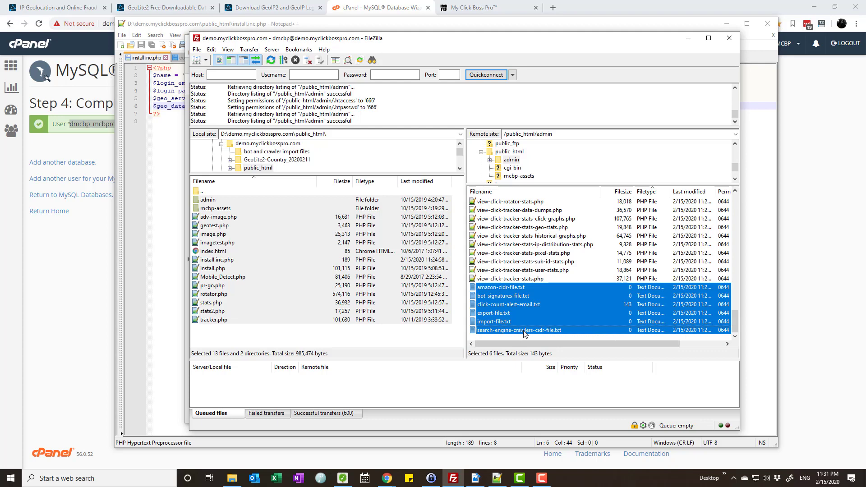
right_click(522, 332)
click(560, 442)
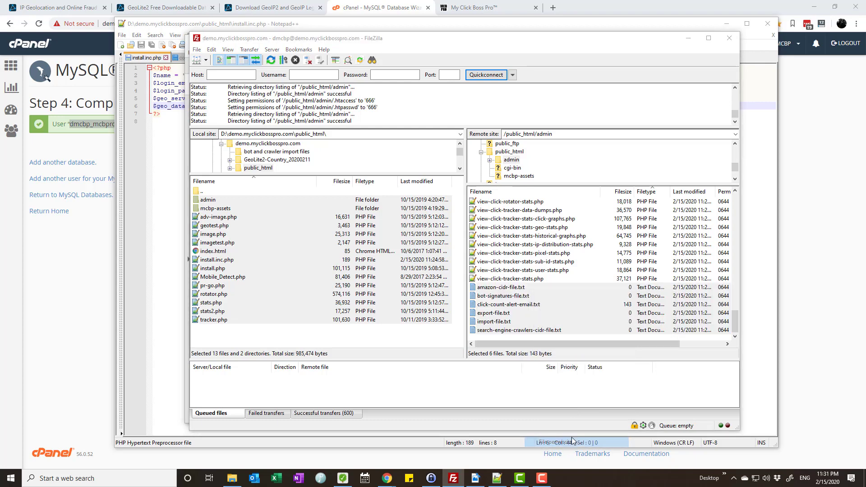
double_click(580, 297)
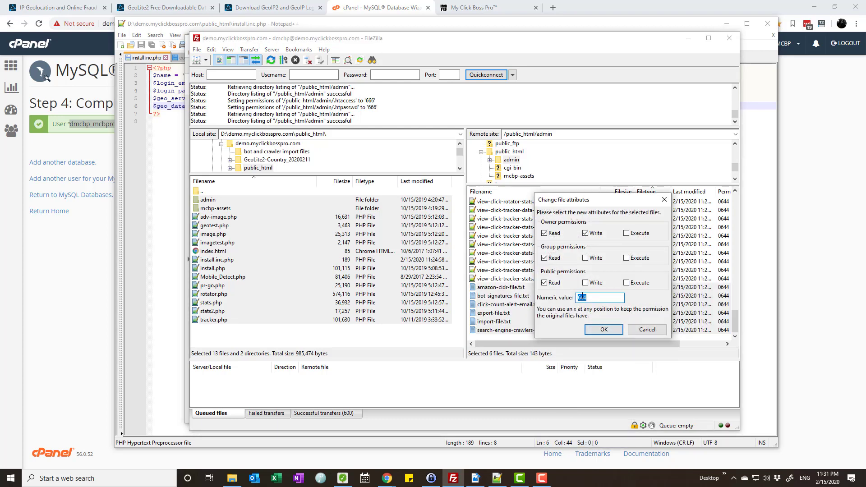
text(666)
click(603, 329)
click(584, 305)
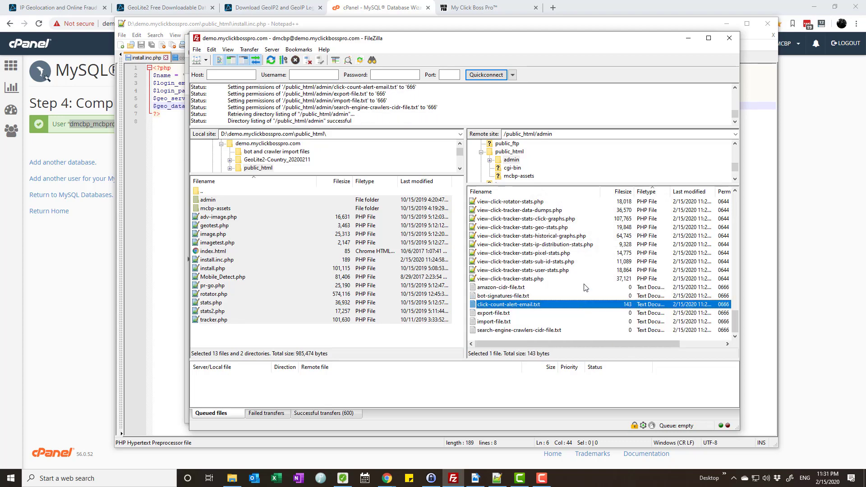
click(510, 153)
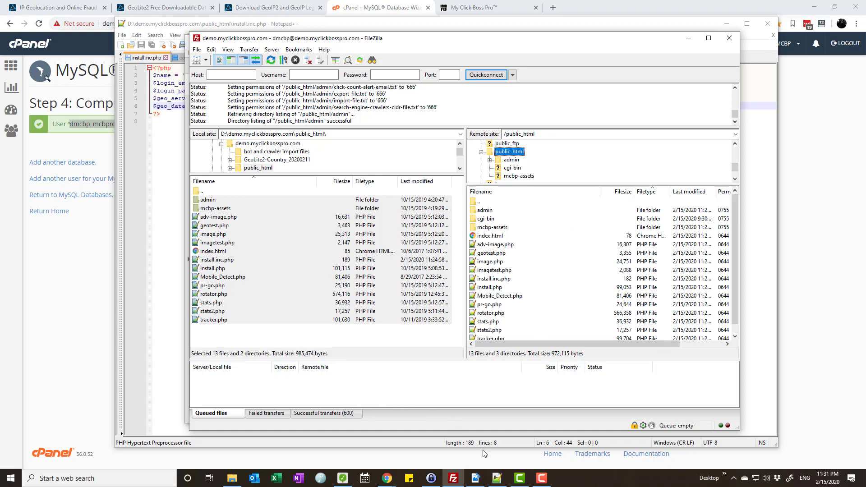
Step: Read the manual's page 9 'Run the install.php Script' section, then return to the My Click Boss Pro tab
click(476, 479)
scroll(408, 295, down, 5)
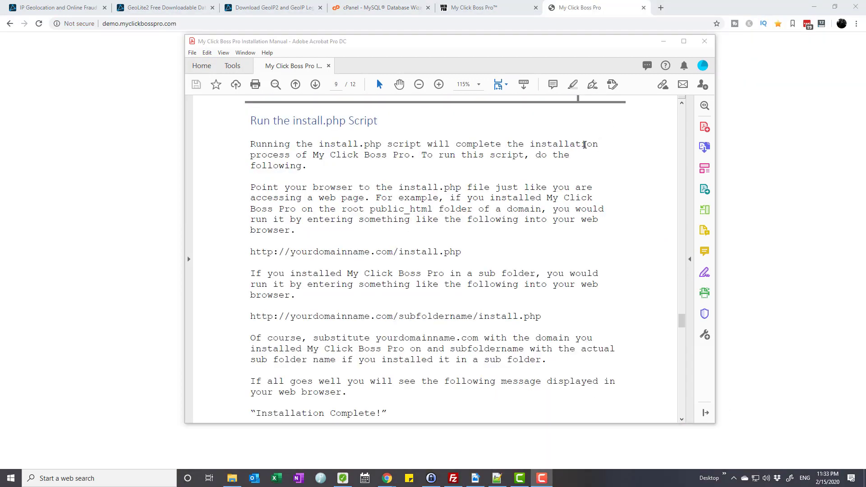
click(583, 10)
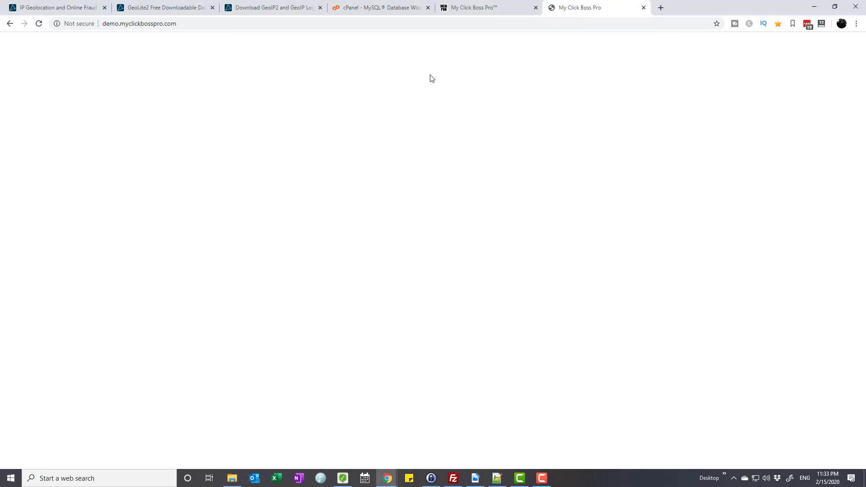
click(205, 23)
click(205, 25)
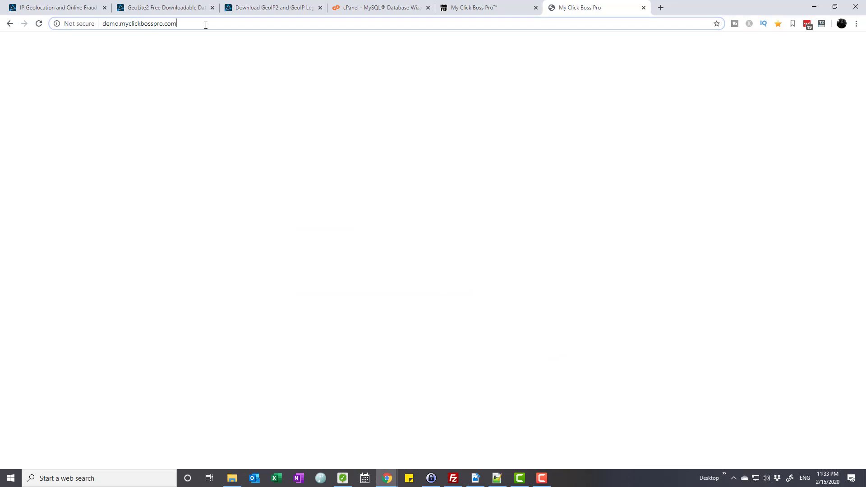
text(/instal)
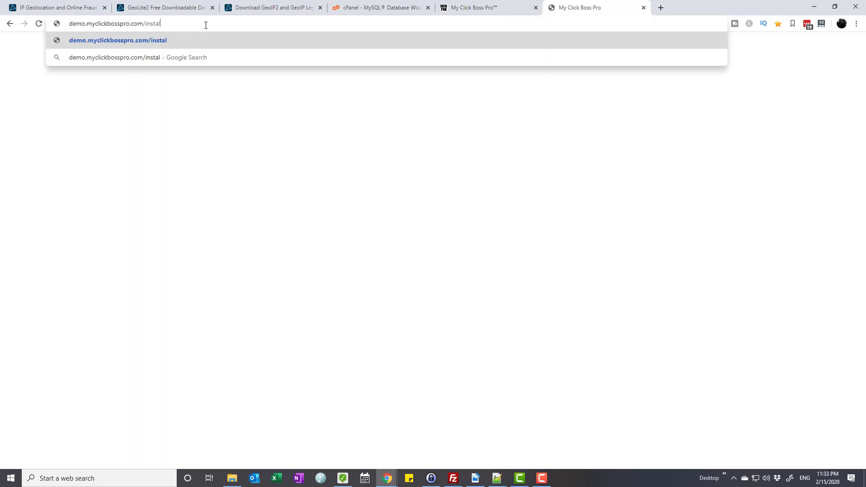
text(l.php)
key(Return)
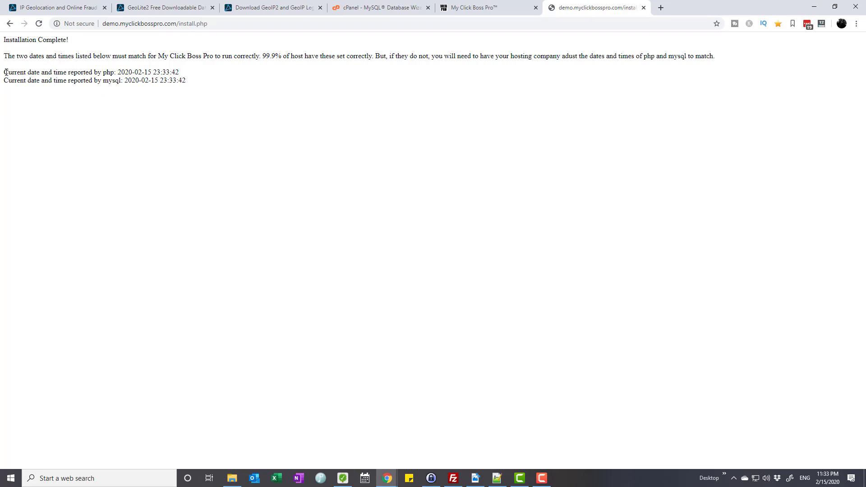
drag(4, 73, 189, 82)
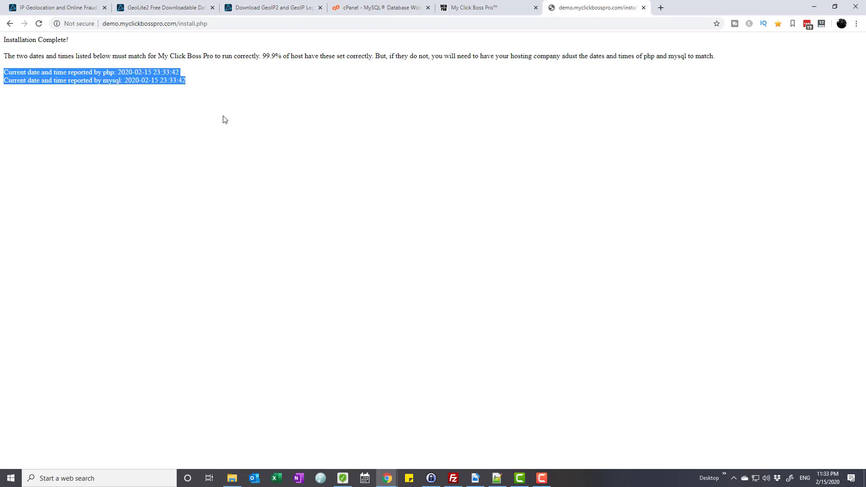
click(208, 92)
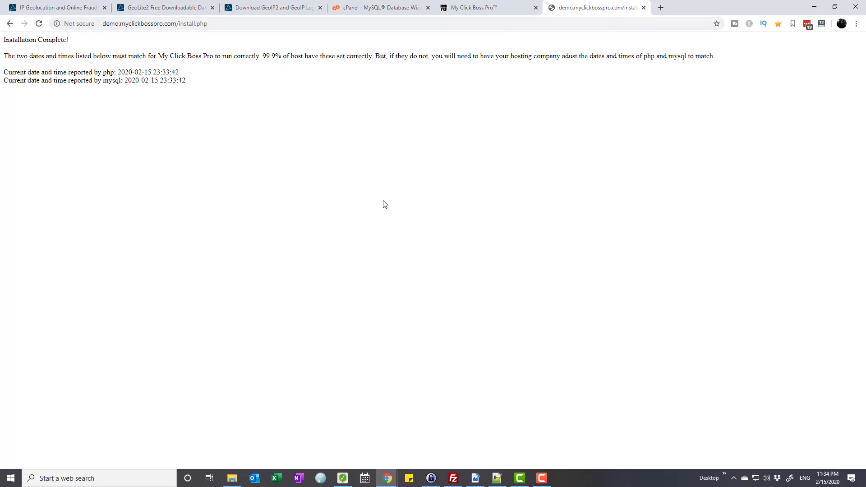
click(474, 482)
scroll(442, 283, down, 3)
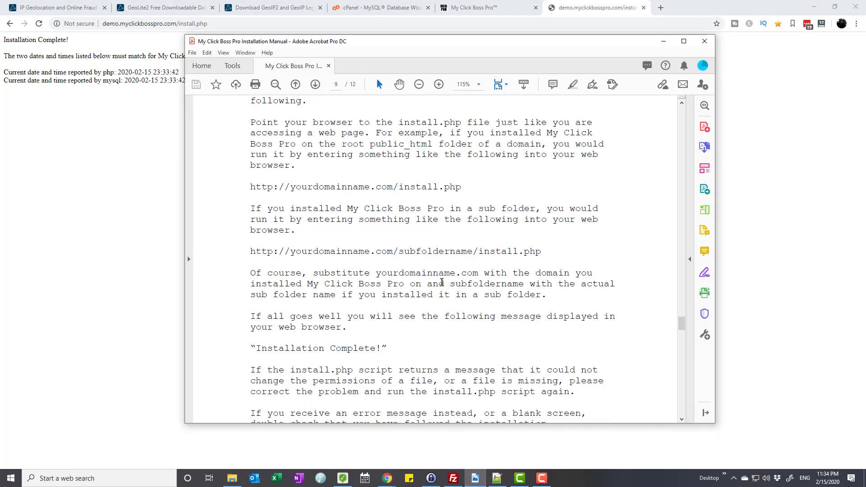
scroll(442, 282, down, 8)
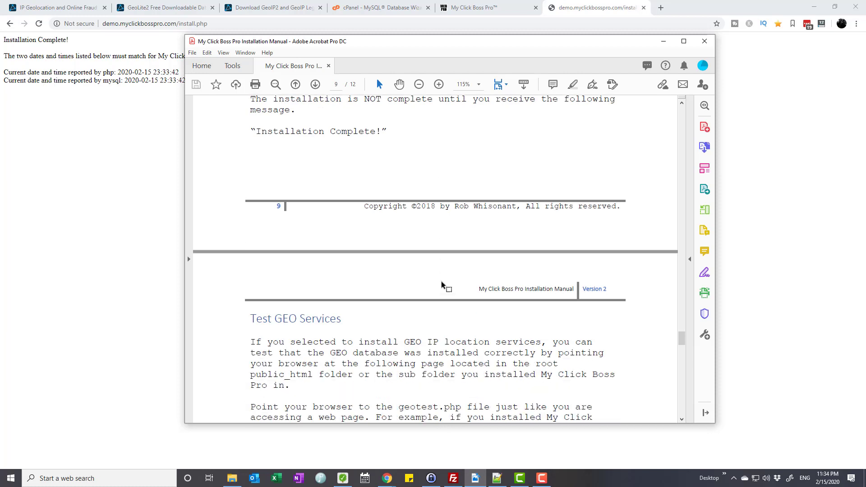
scroll(442, 283, down, 5)
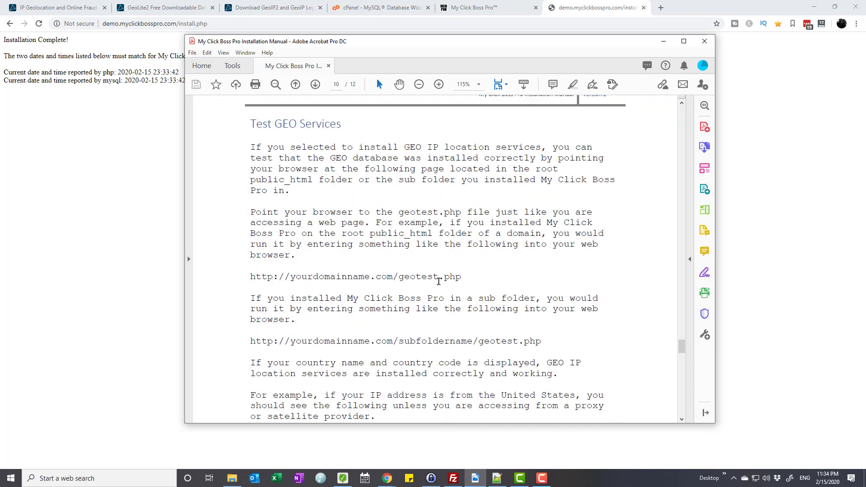
drag(464, 277, 399, 277)
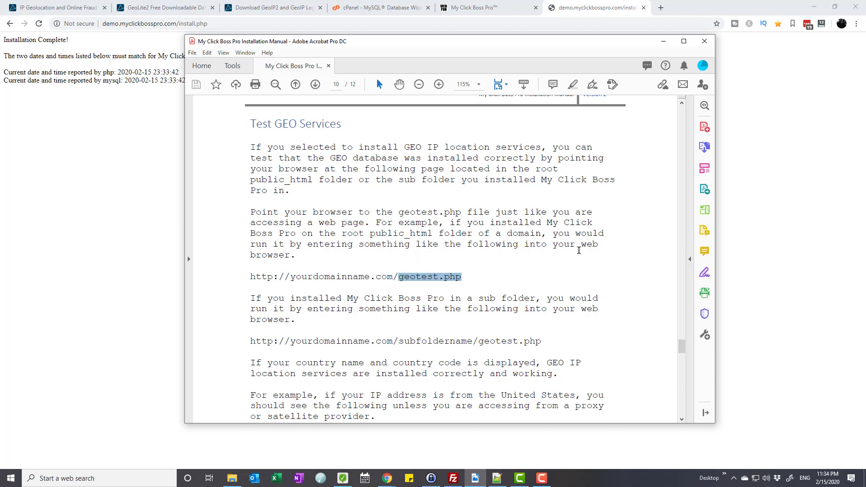
click(149, 119)
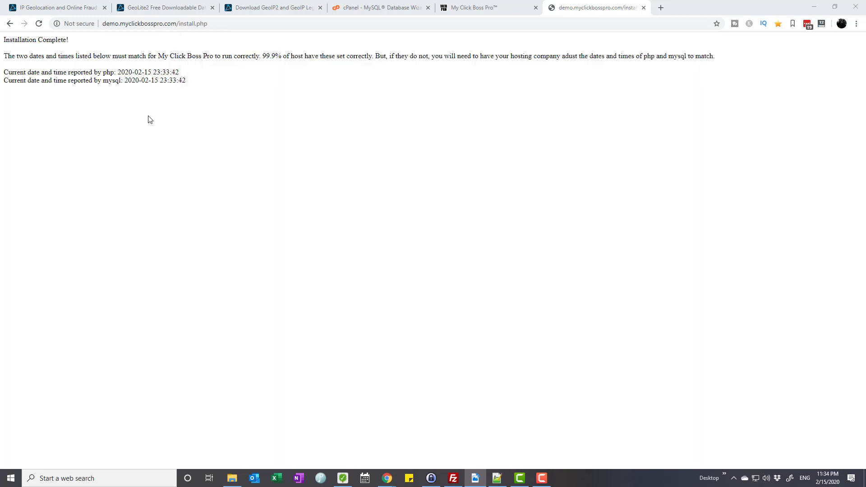
click(180, 25)
Step: Replace install.php with geotest.php in the address and verify it reports United States, US
click(216, 27)
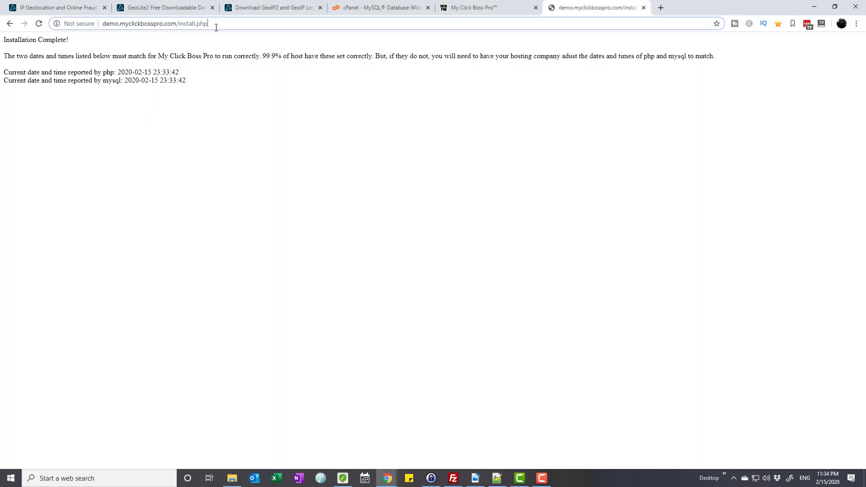
key(BackSpace)
key(BackSpace)
key(BackSpace)
key(BackSpace)
key(BackSpace)
key(BackSpace)
key(BackSpace)
key(BackSpace)
key(BackSpace)
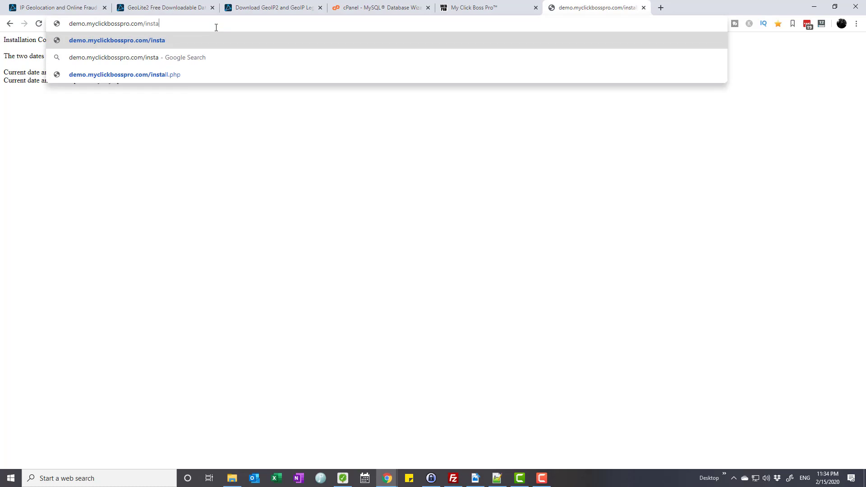
key(BackSpace)
key(BackSpace)
text(geotest.php)
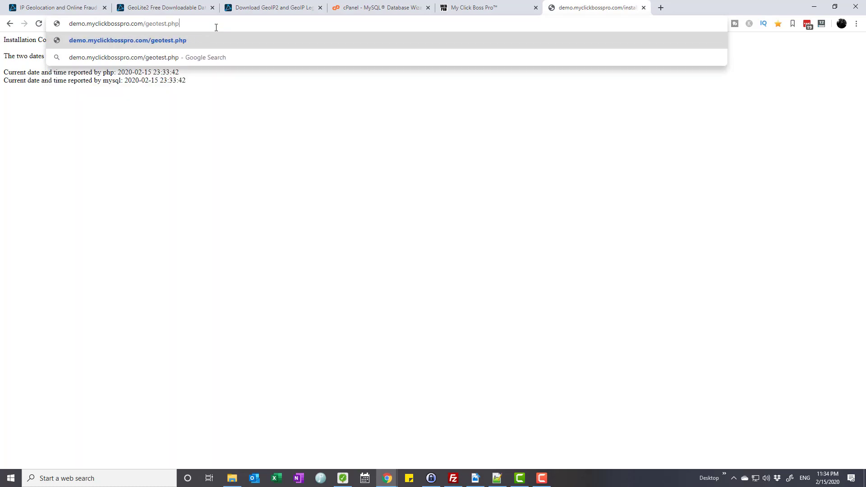
key(Return)
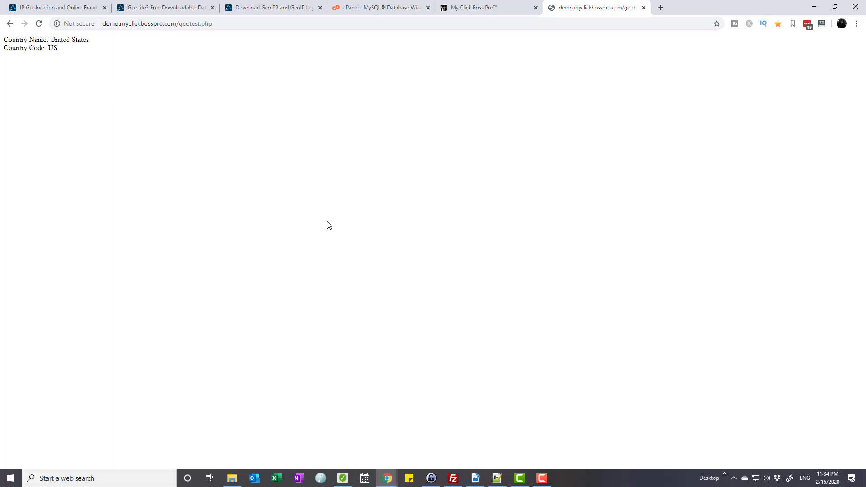
click(476, 480)
Step: Scroll the manual to the Login to the Admin Area and Delete Install Files sections
scroll(464, 302, down, 10)
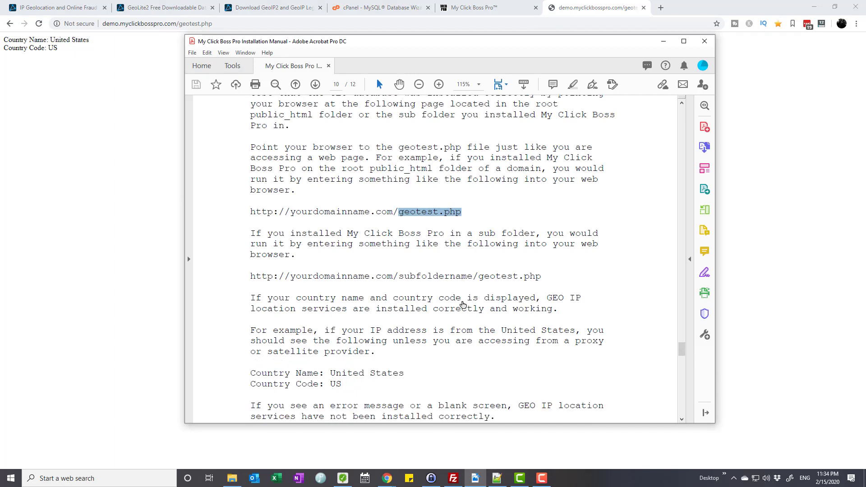
scroll(462, 302, down, 5)
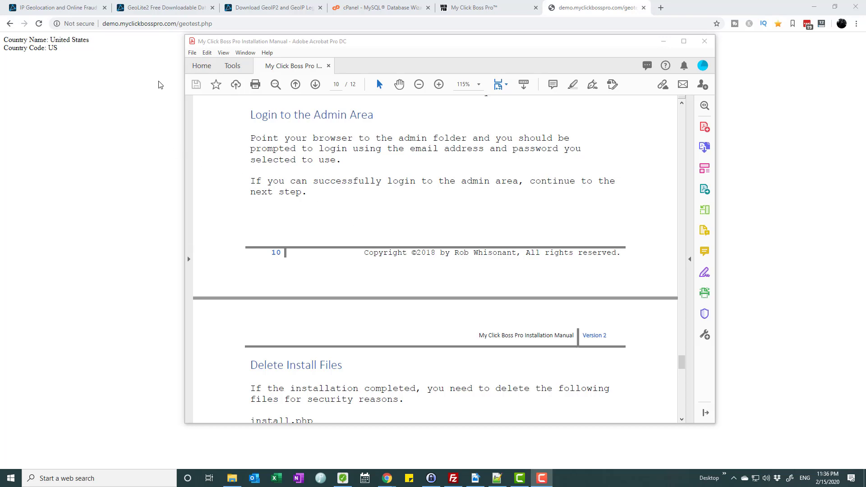
Step: Change the address from geotest.php to admin and sign in with the pasted admin password
click(179, 25)
double_click(179, 25)
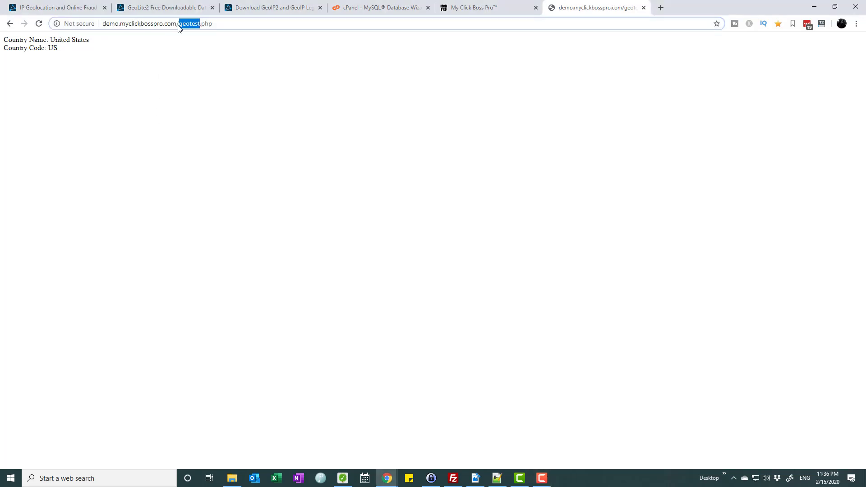
key(BackSpace)
key(Delete)
key(Delete)
key(Delete)
key(Delete)
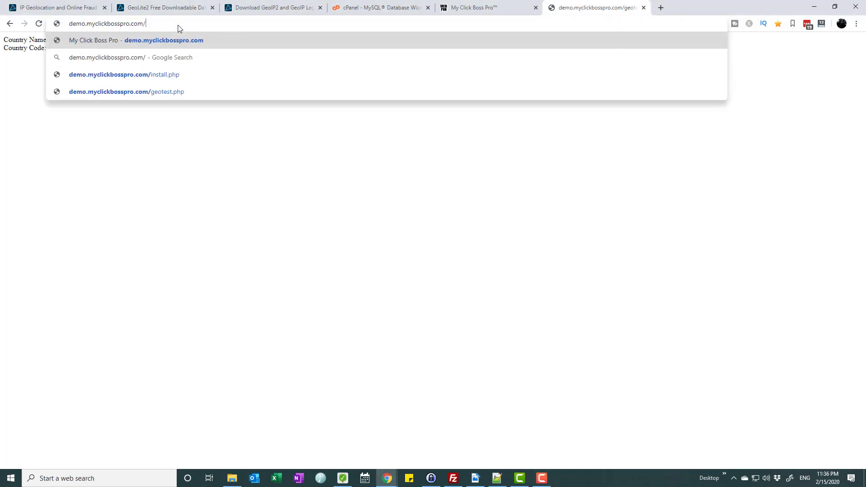
text(admin)
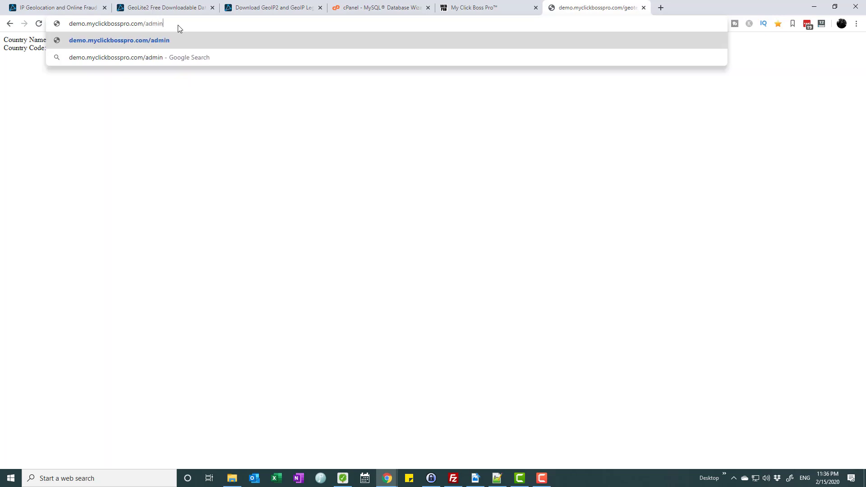
key(Return)
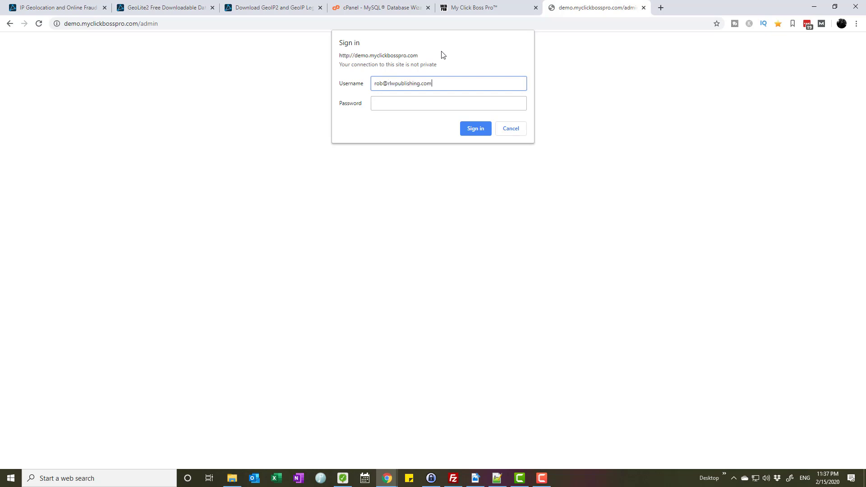
key(Tab)
key(ctrl+v)
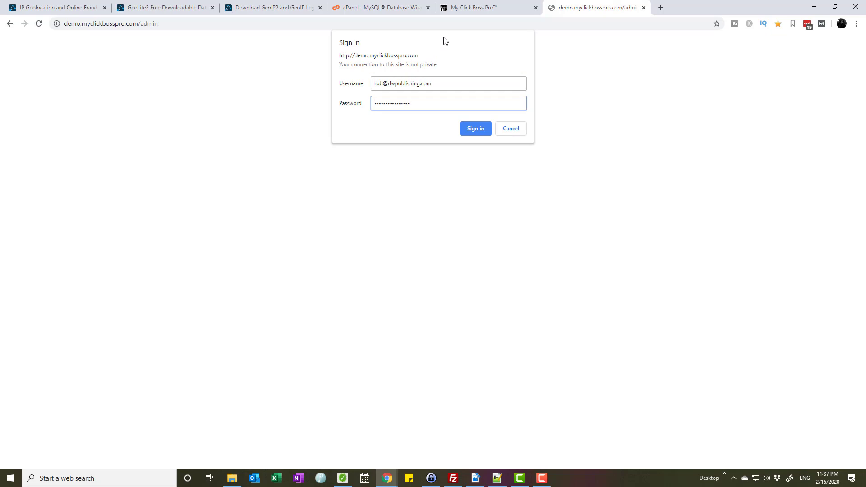
click(478, 130)
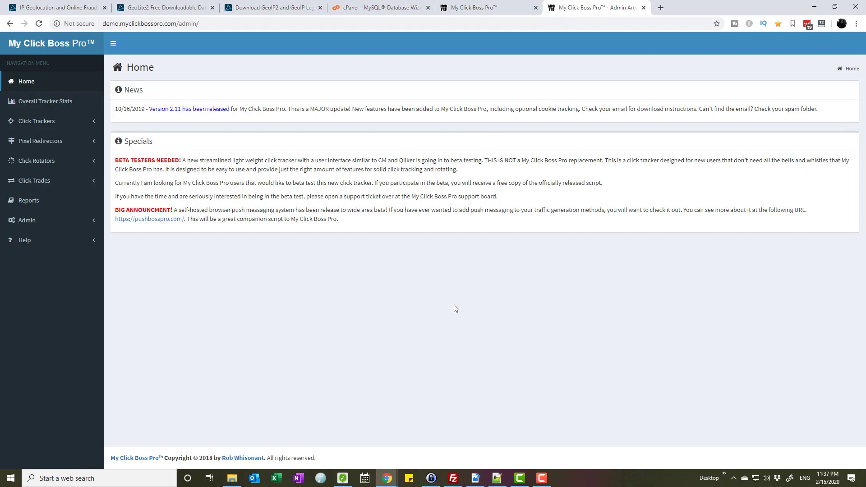
Step: In the manual's page 11 Delete Install Files section, mark install.php and install.inc.php
mouse_move(476, 479)
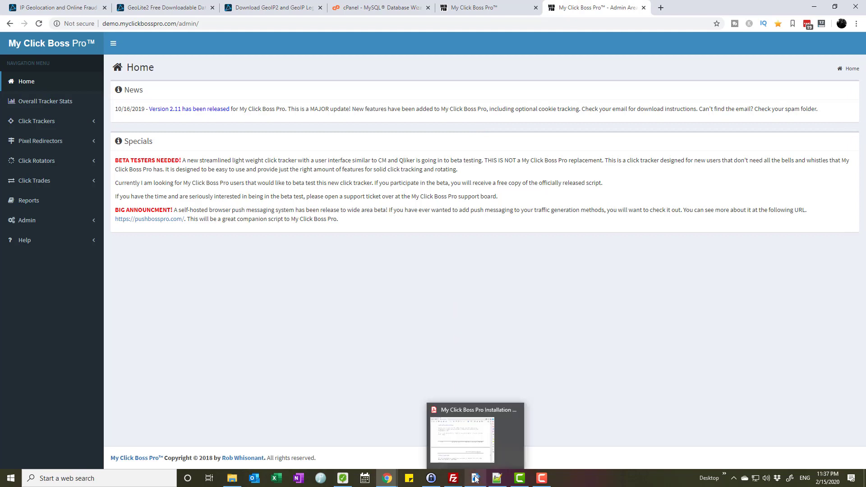
click(450, 406)
scroll(444, 309, down, 3)
scroll(441, 310, down, 4)
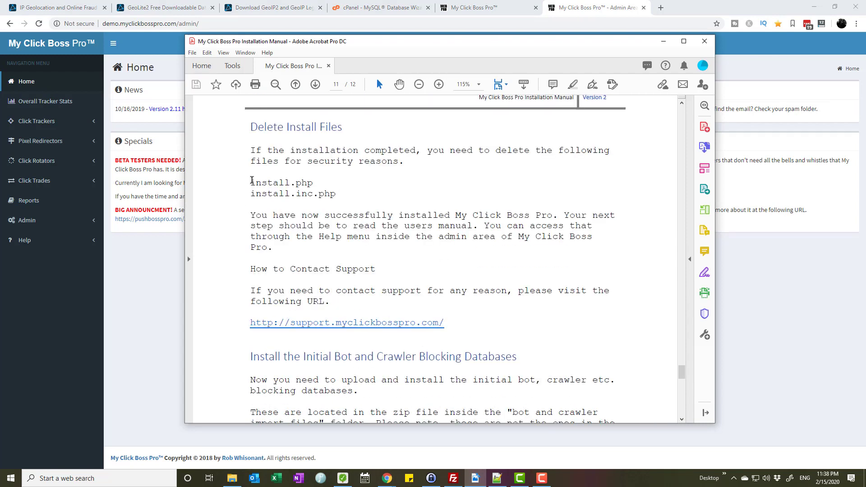
drag(250, 182, 336, 195)
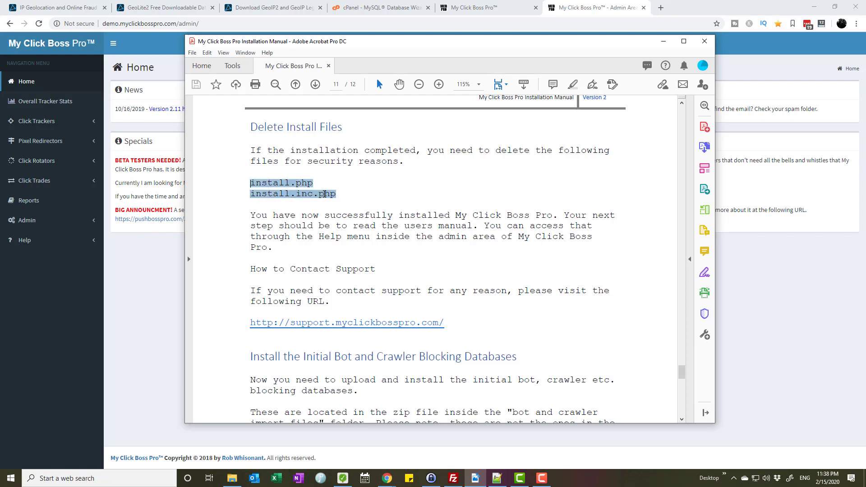
click(453, 478)
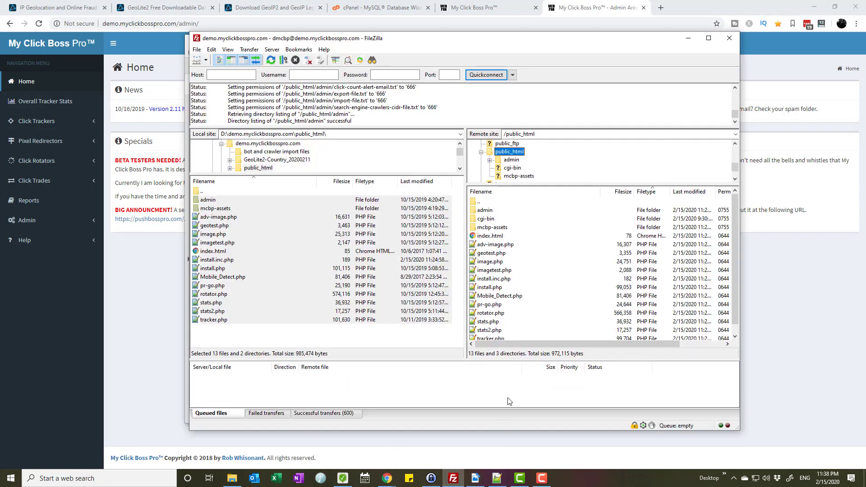
Step: Delete install.inc.php and install.php from the server's /public_html, confirming with Yes
click(494, 280)
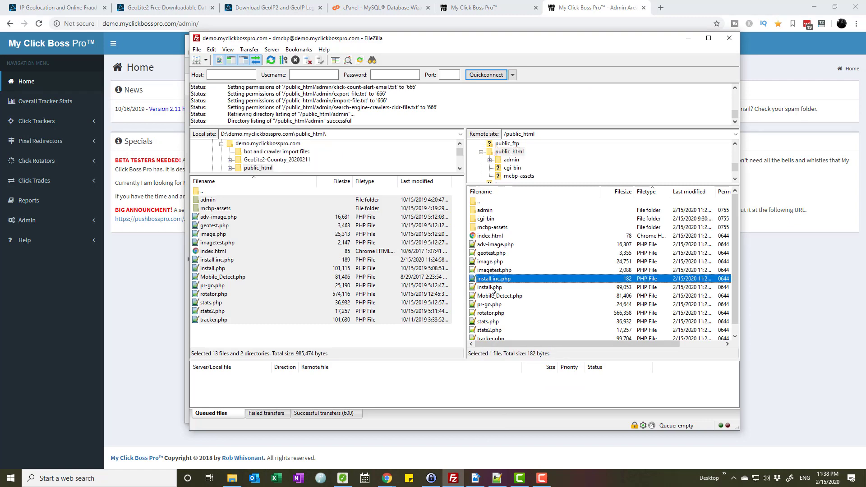
ctrl+click(491, 288)
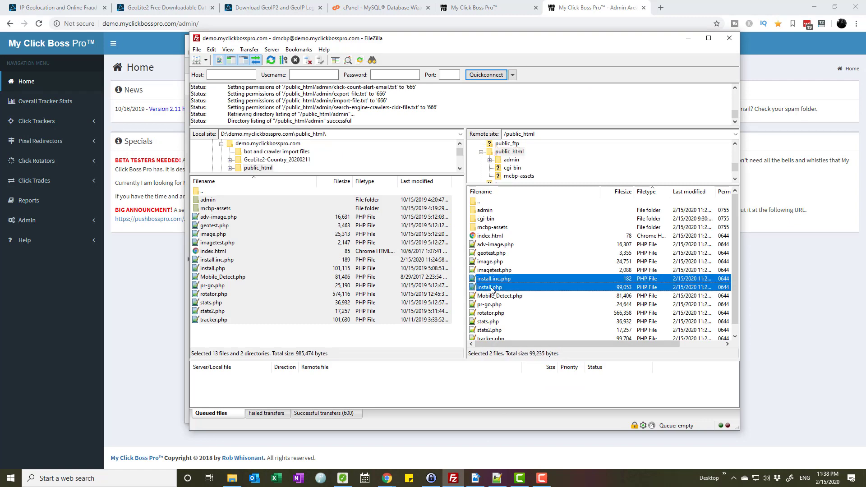
key(Delete)
click(488, 235)
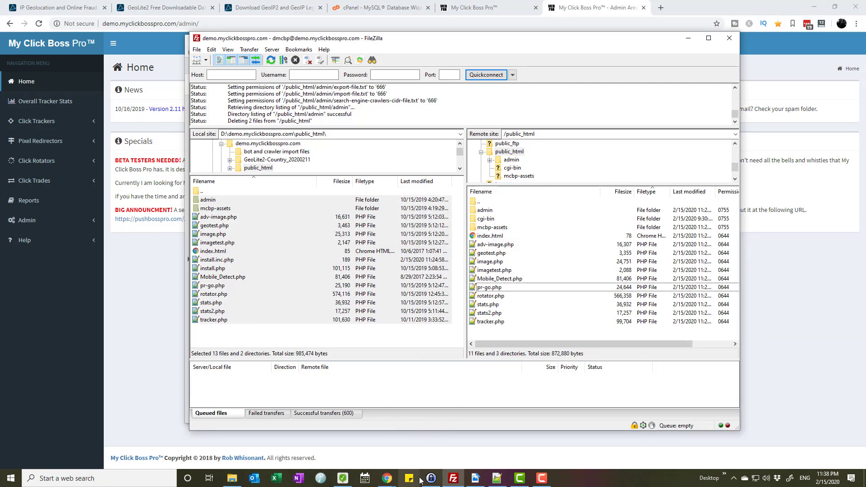
Step: Read the manual's bot and crawler blocking databases section, then return to the admin Home page
click(475, 478)
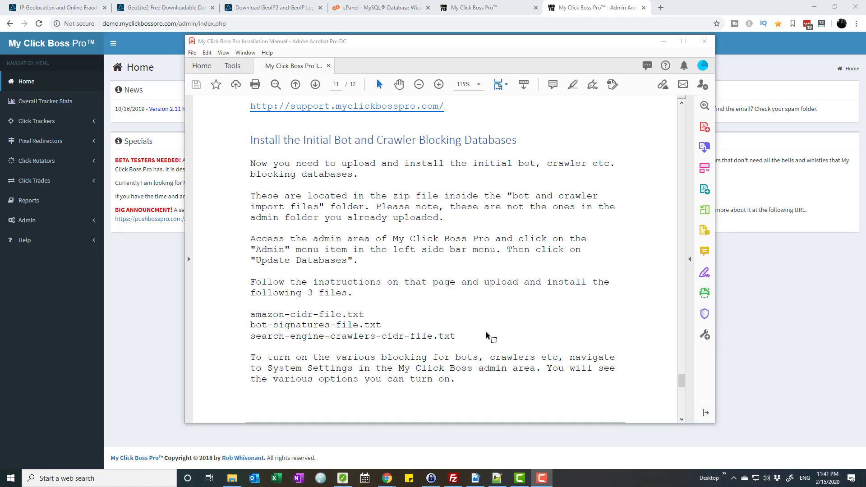
click(153, 271)
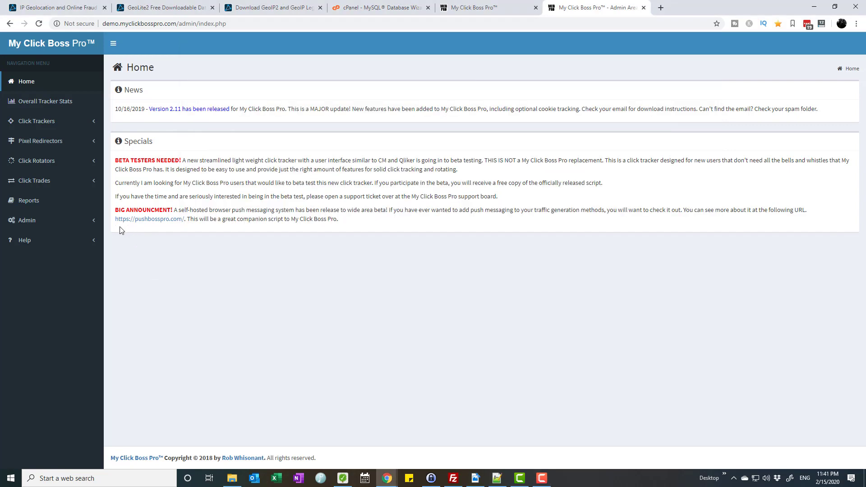
Step: On Admin > Update Databases, import amazon-cidr-file.txt from the bot and crawler import files folder
click(26, 222)
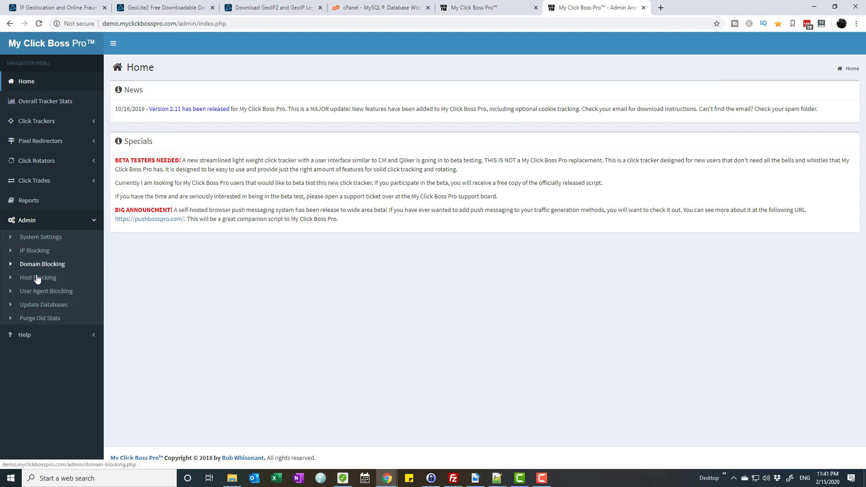
click(39, 308)
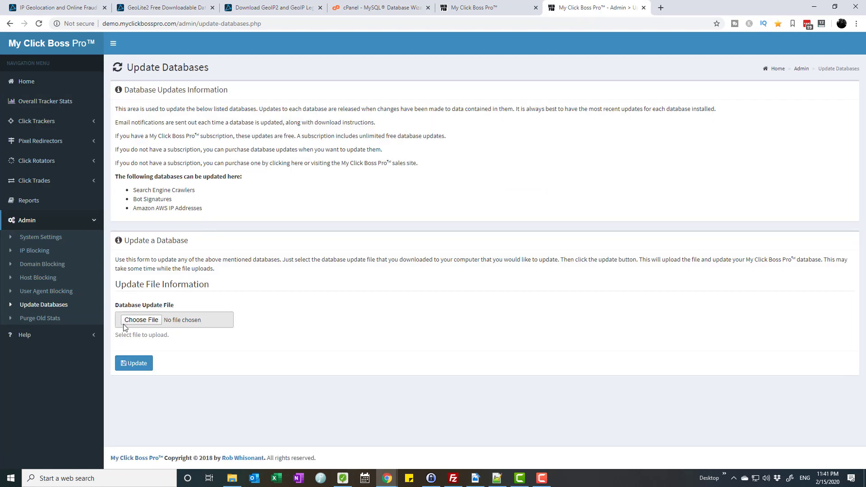
click(145, 321)
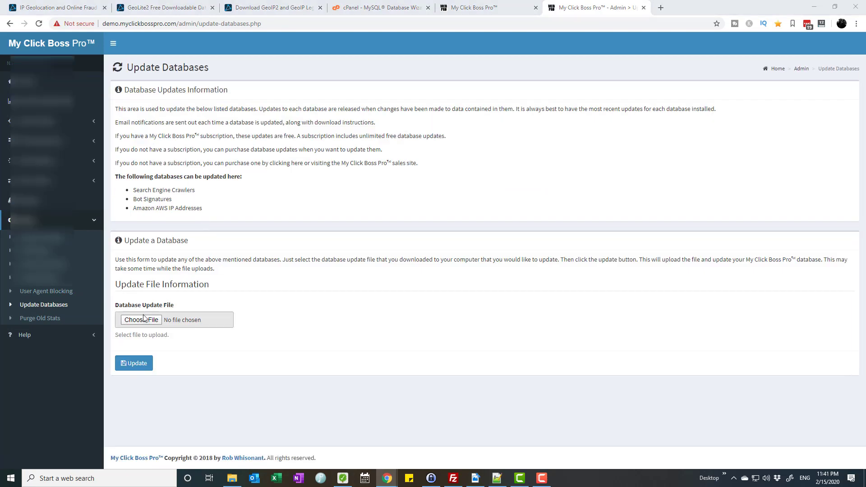
key(alt+Up)
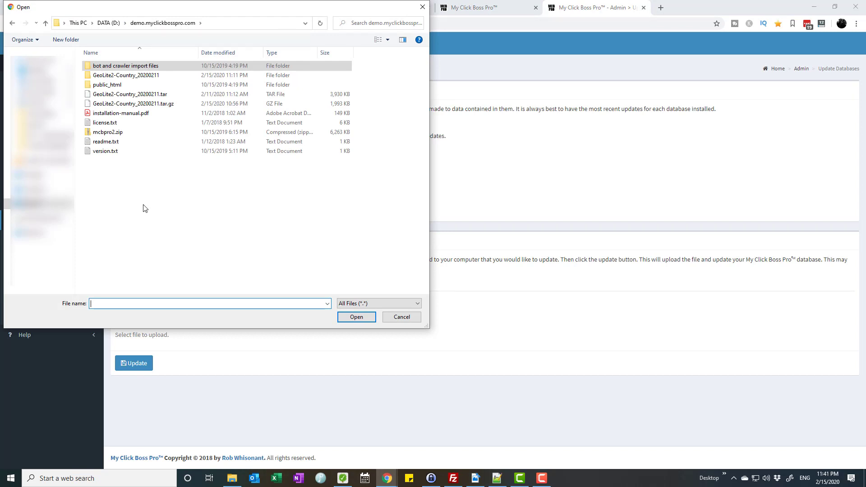
double_click(126, 67)
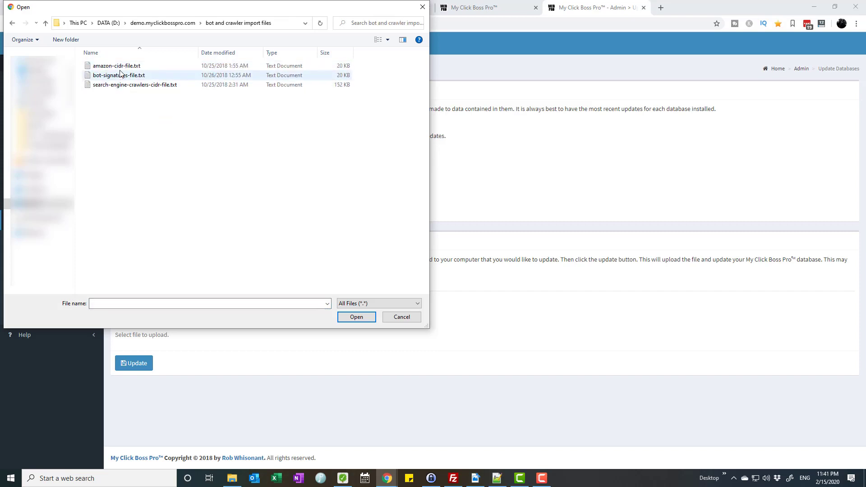
click(120, 67)
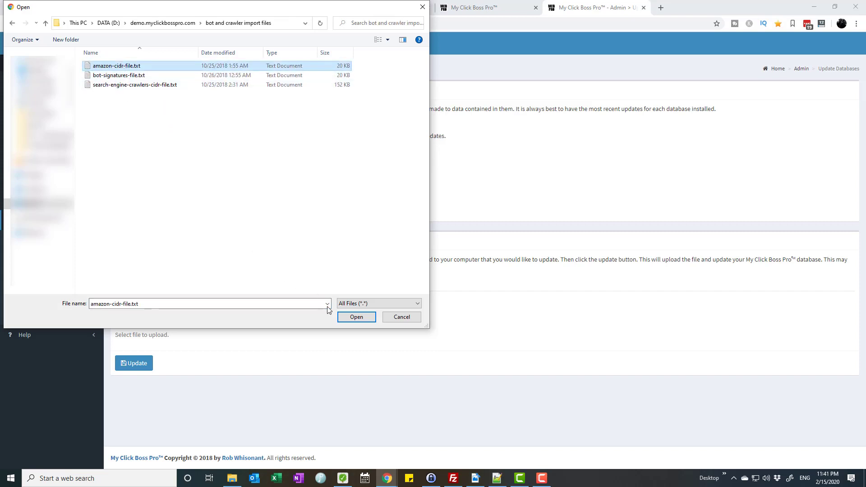
click(356, 317)
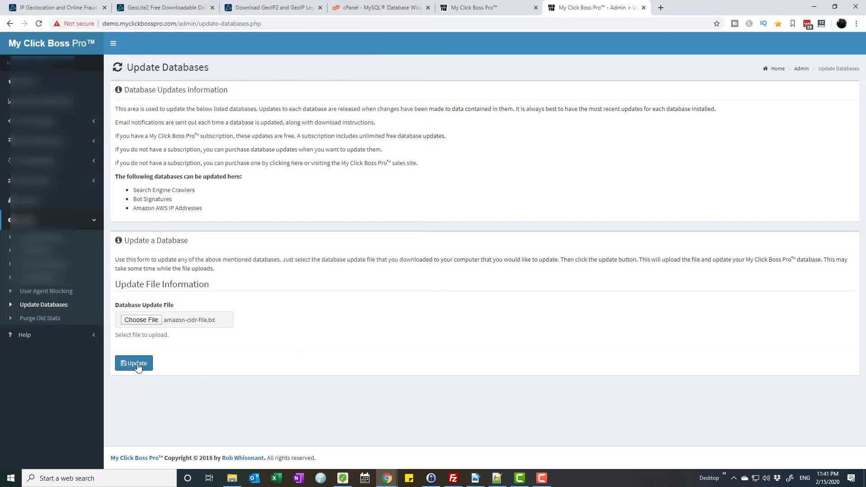
click(149, 365)
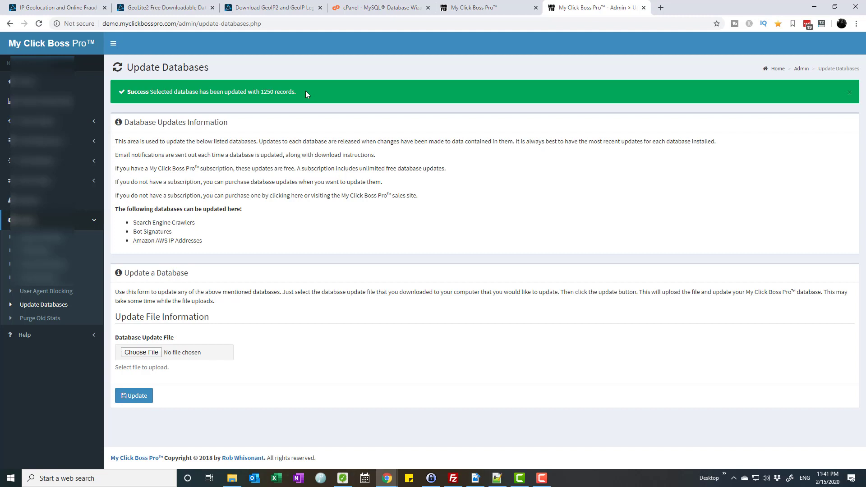
Step: Import bot-signatures-file.txt on the Update Databases page, updating 1586 records
click(144, 352)
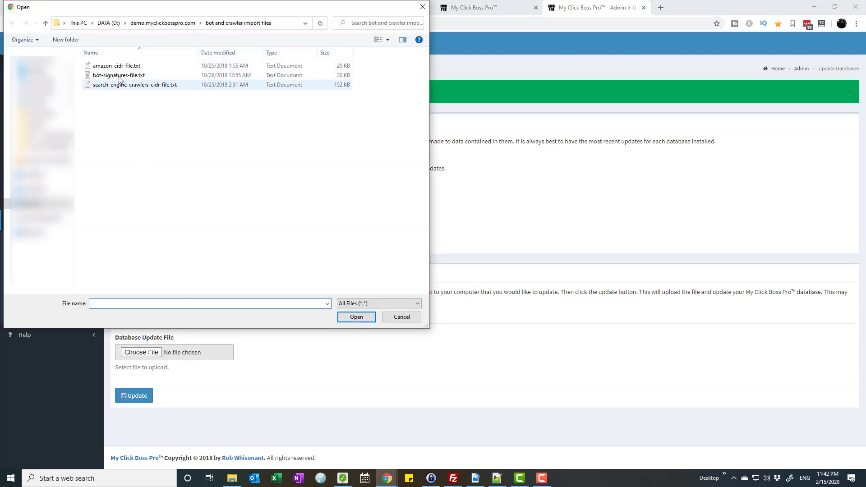
click(120, 77)
click(356, 320)
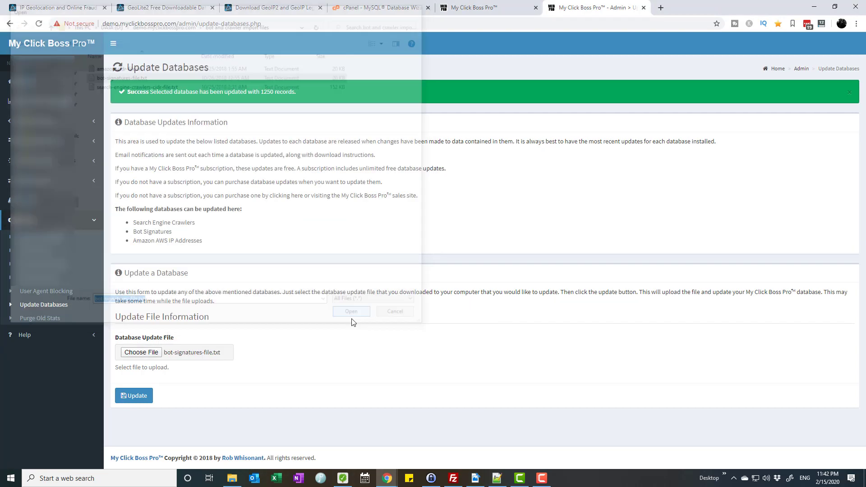
click(121, 396)
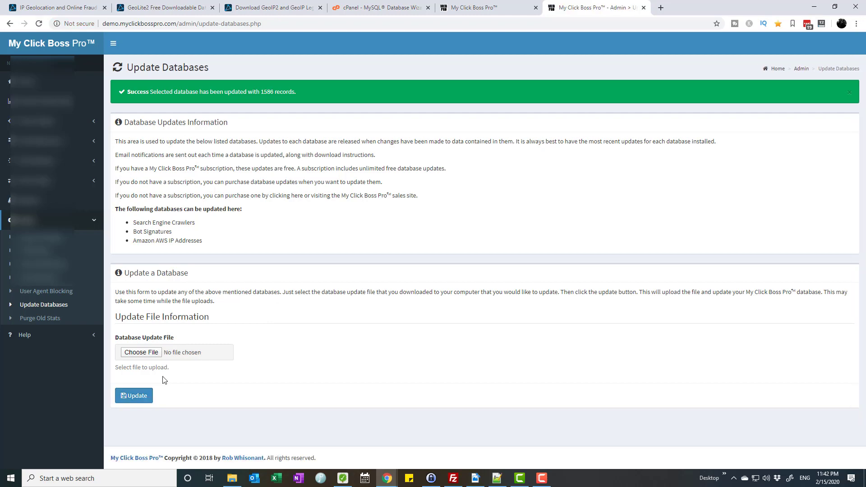
Step: Import search-engine-crawlers-cidr-file.txt (8930 records), then return to the admin home page
click(145, 355)
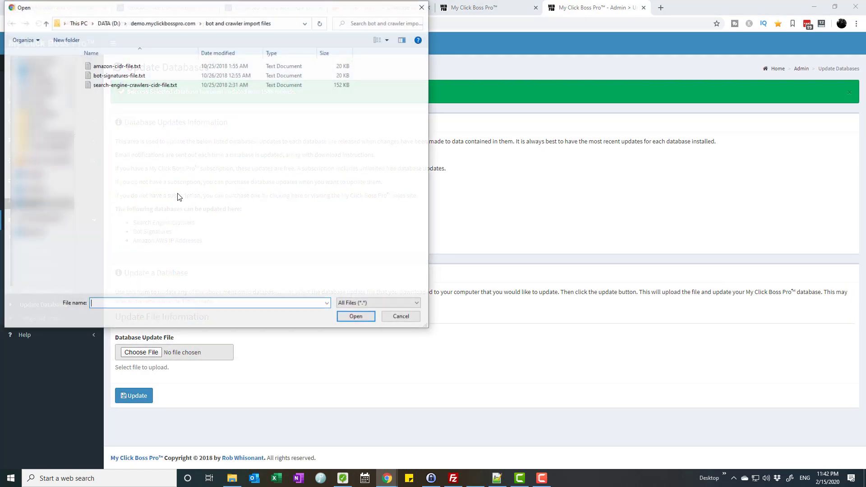
click(141, 87)
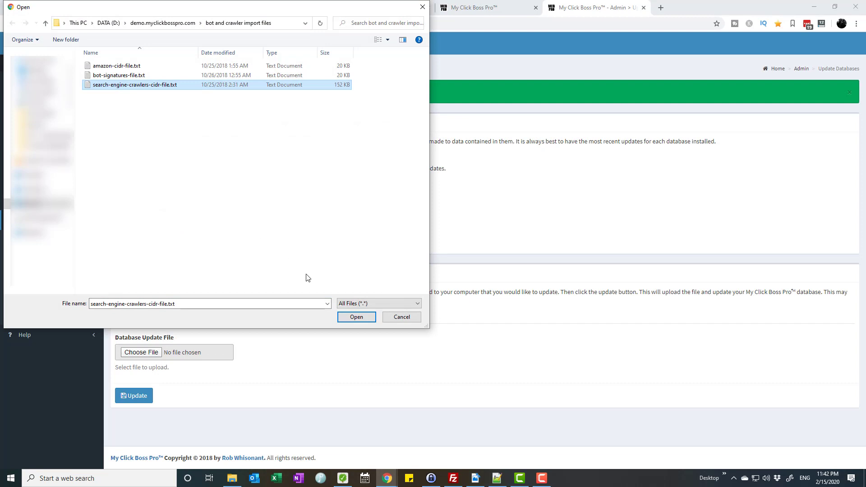
click(355, 319)
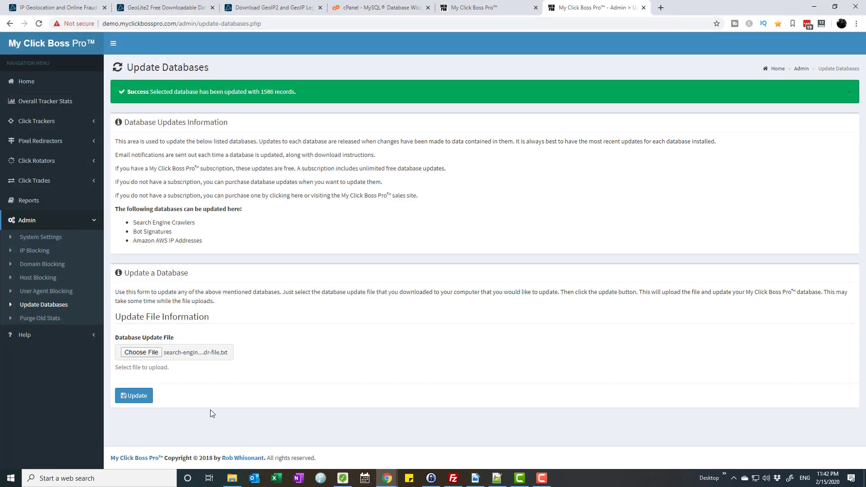
click(135, 396)
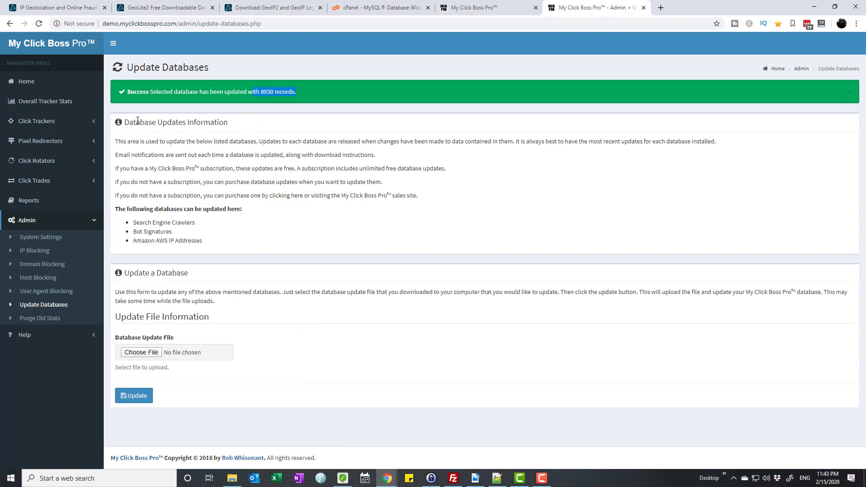
click(20, 84)
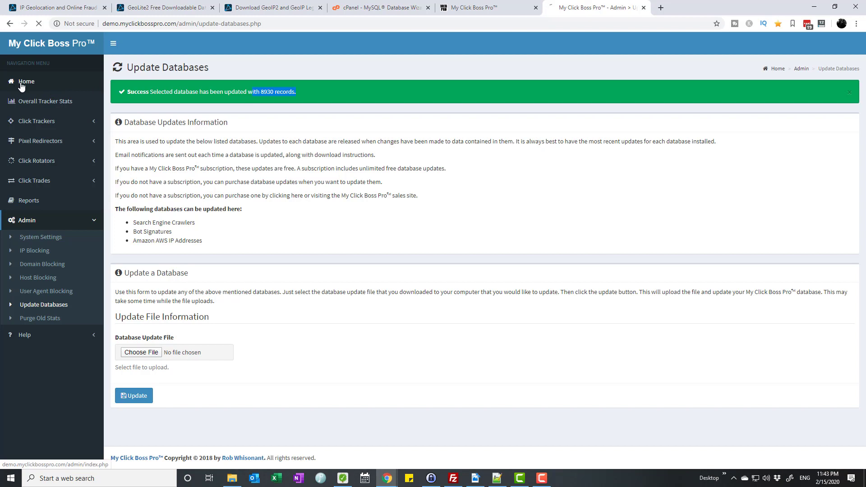